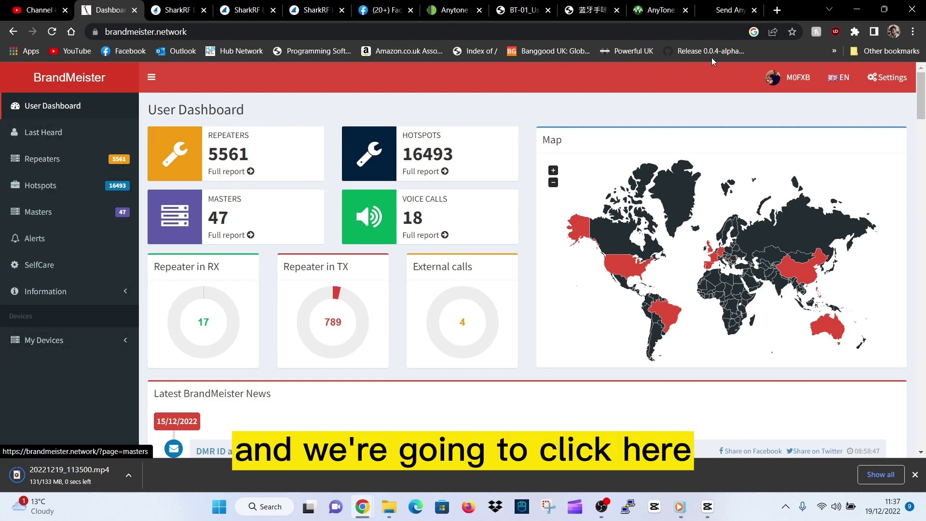
- From My Devices in BrandMeister, open the settings of the account's openSPOT hotspot
{"action": "left_click", "coordinate": [796, 77]}
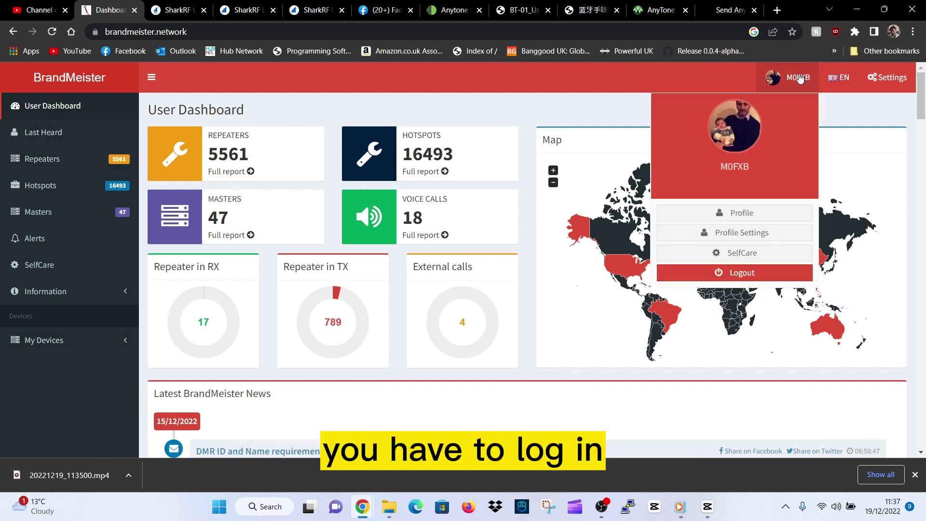
{"action": "left_click", "coordinate": [586, 76]}
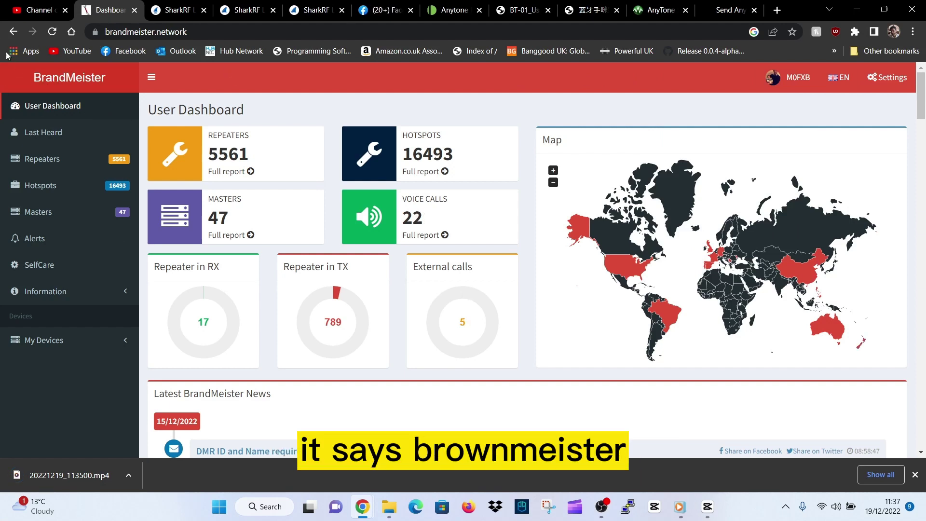
{"action": "left_click", "coordinate": [41, 348]}
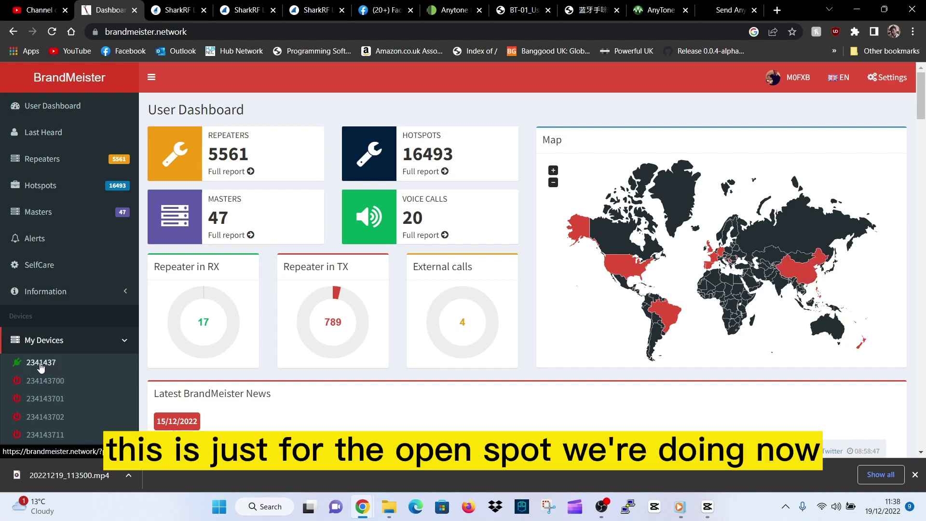
{"action": "left_click", "coordinate": [42, 365]}
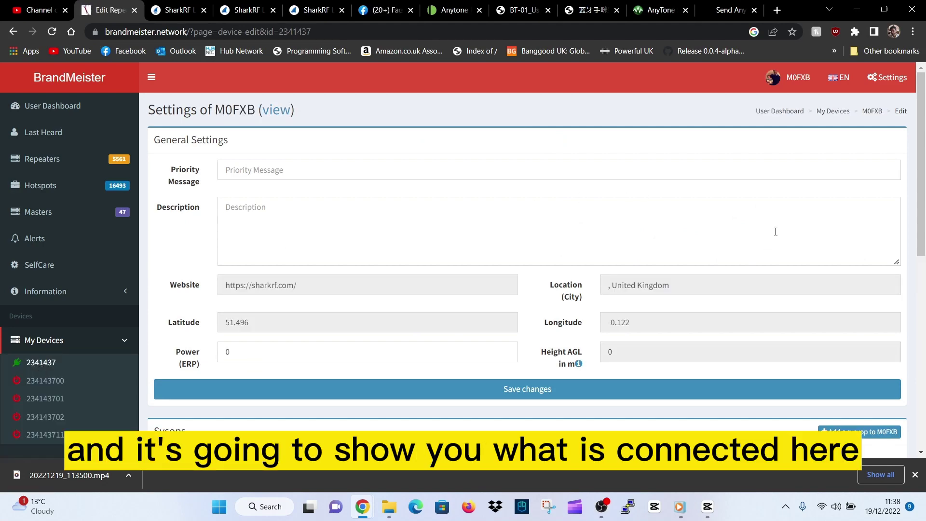
{"action": "scroll", "coordinate": [771, 243], "scroll_direction": "down", "scroll_amount": 3}
{"action": "scroll", "coordinate": [675, 251], "scroll_direction": "up", "scroll_amount": 3}
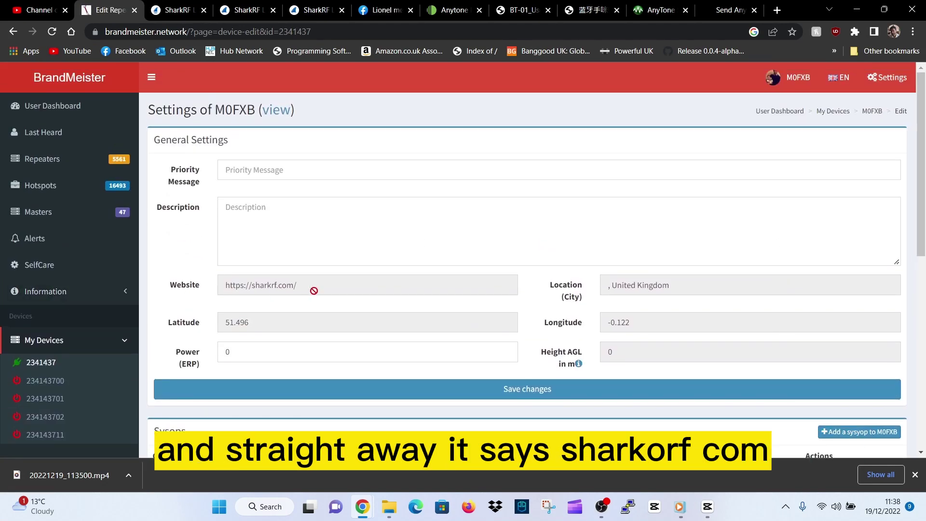
{"action": "scroll", "coordinate": [839, 198], "scroll_direction": "down", "scroll_amount": 3}
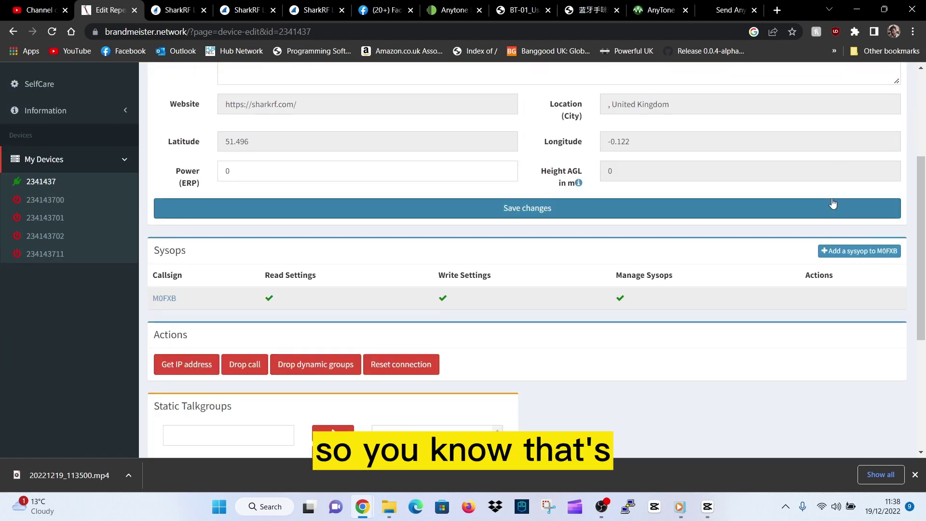
{"action": "scroll", "coordinate": [830, 195], "scroll_direction": "down", "scroll_amount": 3}
{"action": "scroll", "coordinate": [696, 190], "scroll_direction": "up", "scroll_amount": 5}
{"action": "scroll", "coordinate": [699, 188], "scroll_direction": "down", "scroll_amount": 4}
{"action": "scroll", "coordinate": [700, 188], "scroll_direction": "down", "scroll_amount": 1}
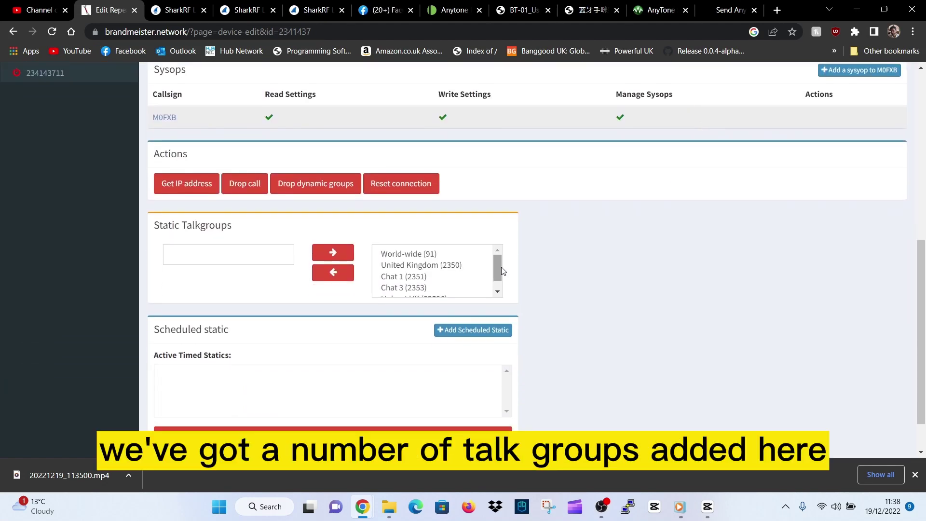
{"action": "mouse_move", "coordinate": [502, 267]}
{"action": "left_mouse_down"}
{"action": "mouse_move", "coordinate": [499, 285]}
{"action": "mouse_move", "coordinate": [499, 268]}
{"action": "left_mouse_up"}
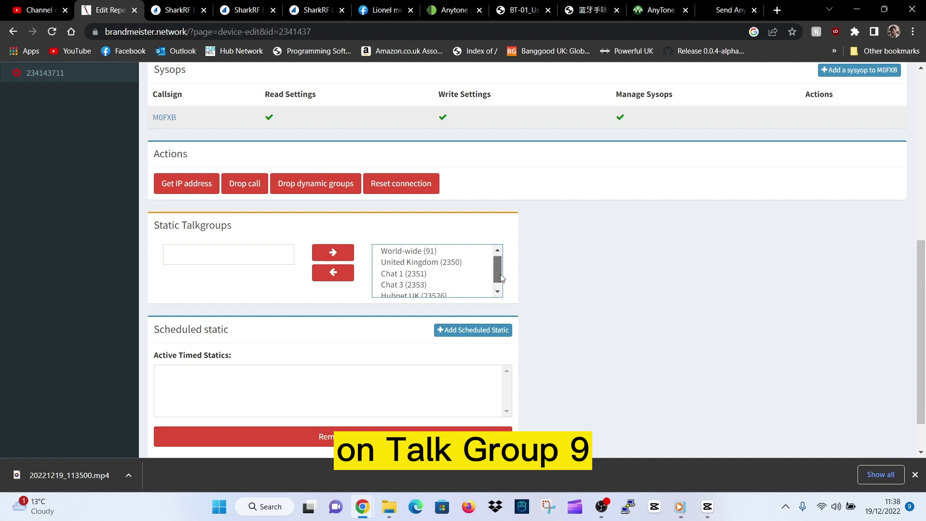
{"action": "left_click_drag", "start_coordinate": [499, 273], "coordinate": [498, 260]}
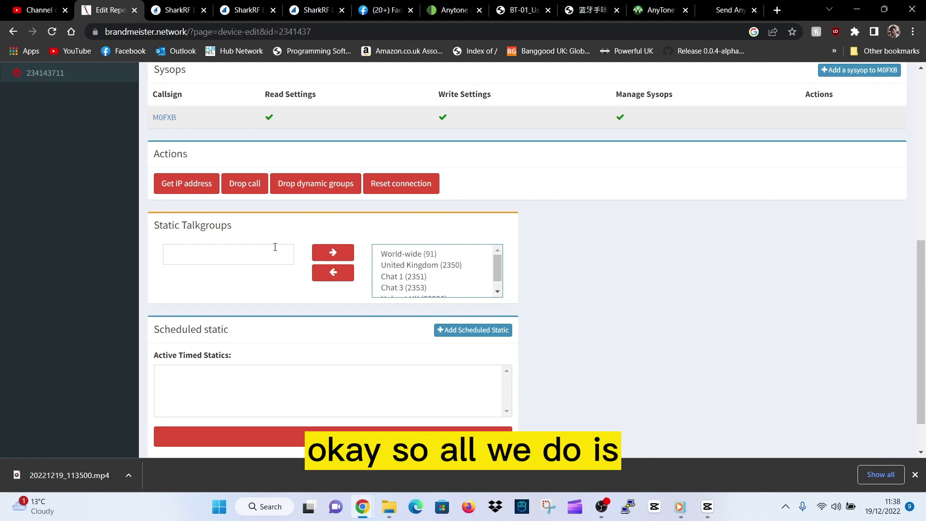
{"action": "scroll", "coordinate": [414, 270], "scroll_direction": "down", "scroll_amount": 1}
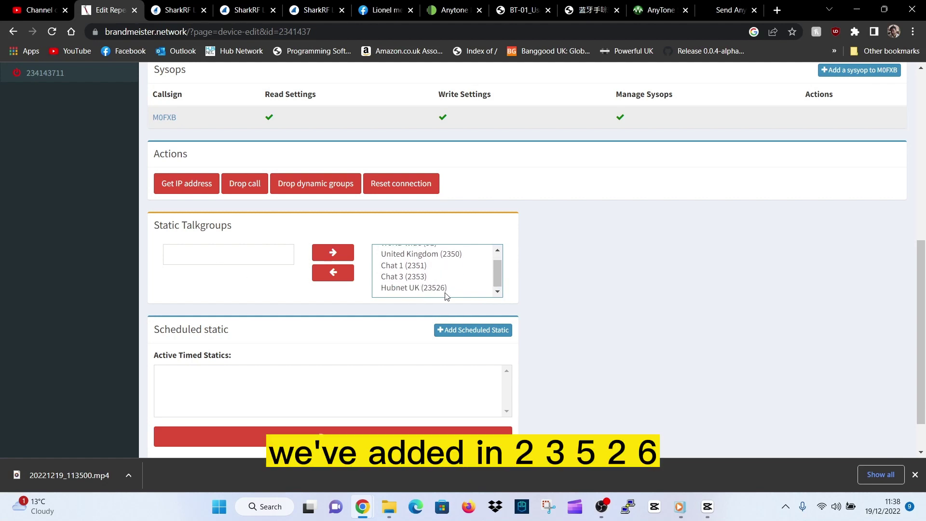
{"action": "left_click", "coordinate": [434, 275]}
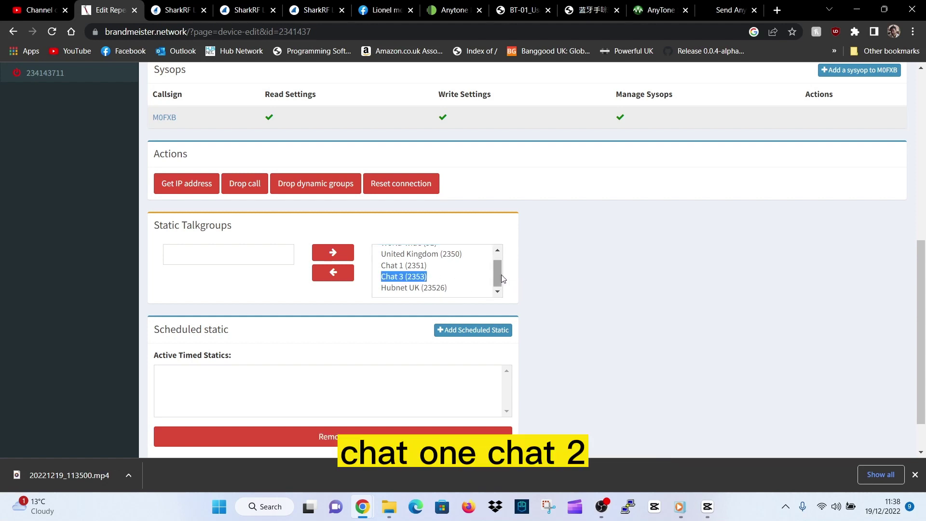
{"action": "scroll", "coordinate": [502, 276], "scroll_direction": "up", "scroll_amount": 1}
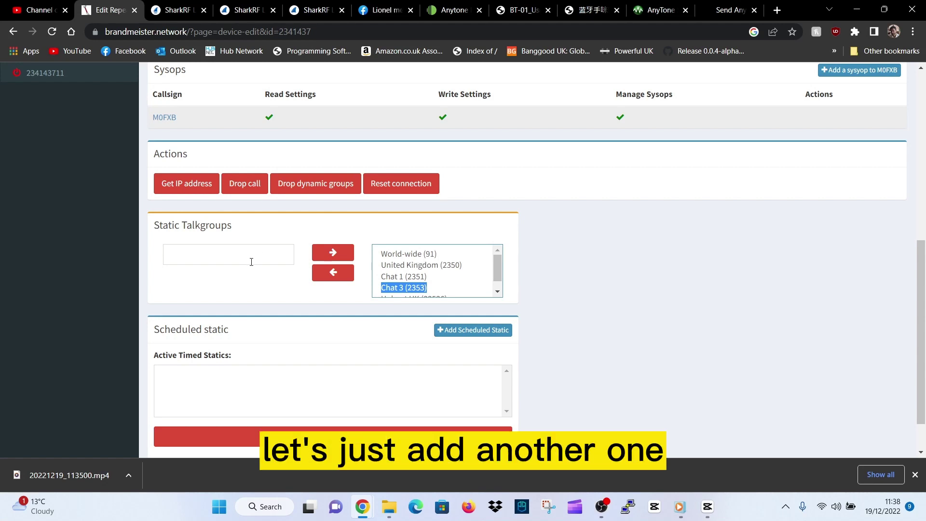
{"action": "scroll", "coordinate": [526, 267], "scroll_direction": "down", "scroll_amount": 1}
- Add talkgroup 301 to the device's static talkgroups
{"action": "left_click", "coordinate": [208, 205]}
{"action": "type", "text": "301"}
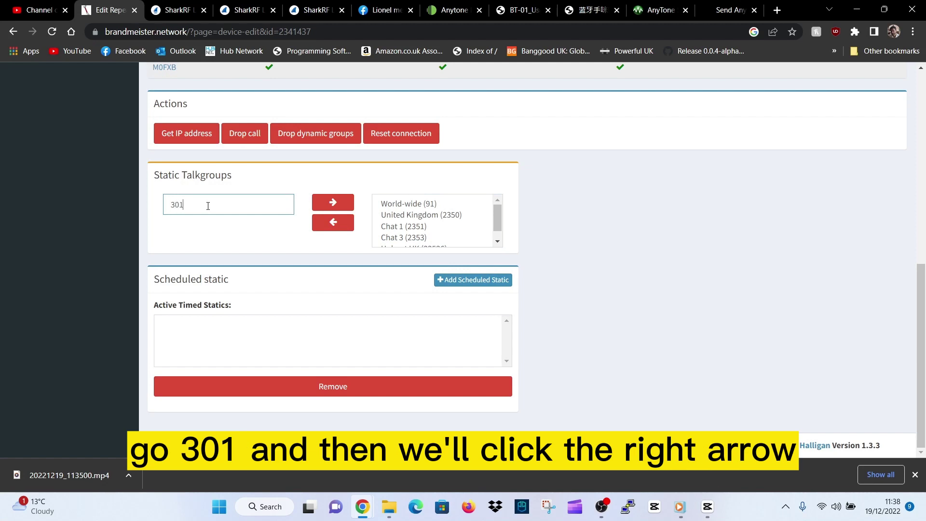
{"action": "left_click", "coordinate": [336, 204]}
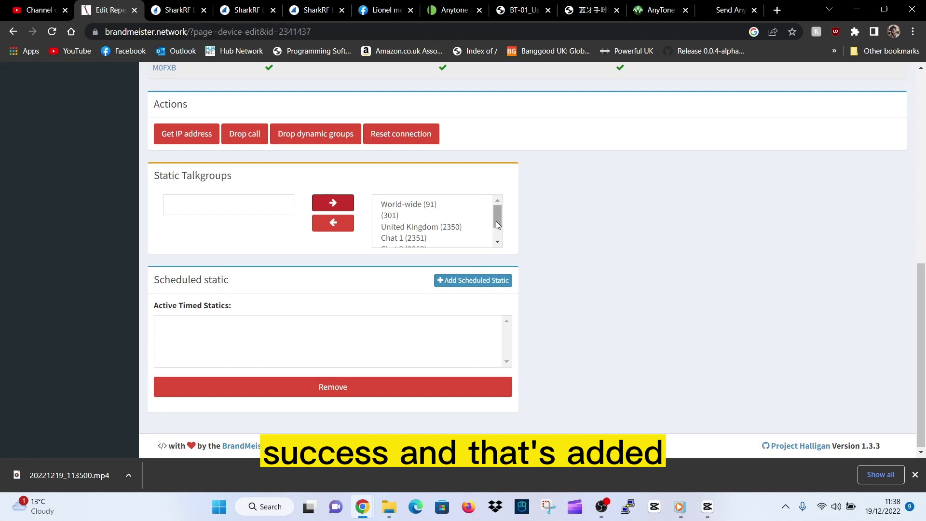
- Remove Chat 3 (2353) from the static talkgroups
{"action": "mouse_move", "coordinate": [497, 224]}
{"action": "left_mouse_down"}
{"action": "mouse_move", "coordinate": [502, 246]}
{"action": "mouse_move", "coordinate": [499, 215]}
{"action": "left_mouse_up"}
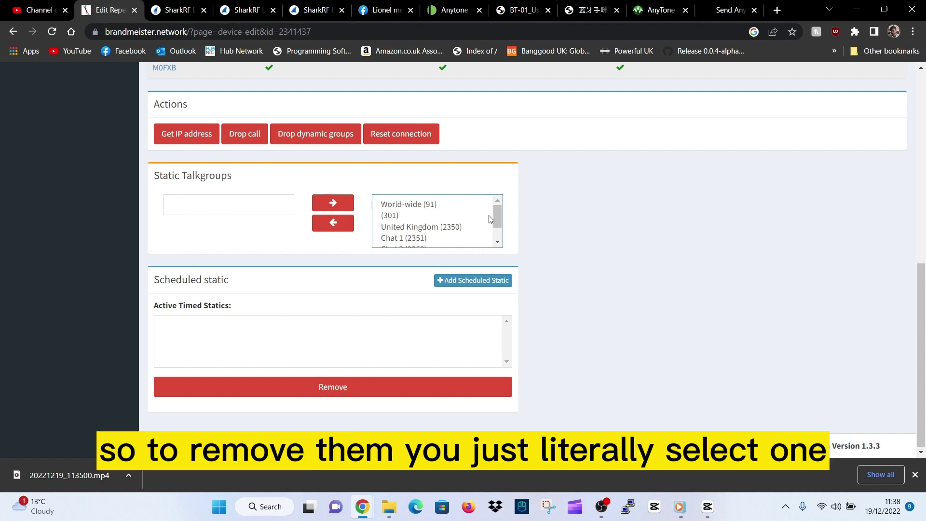
{"action": "left_click_drag", "start_coordinate": [497, 221], "coordinate": [502, 230]}
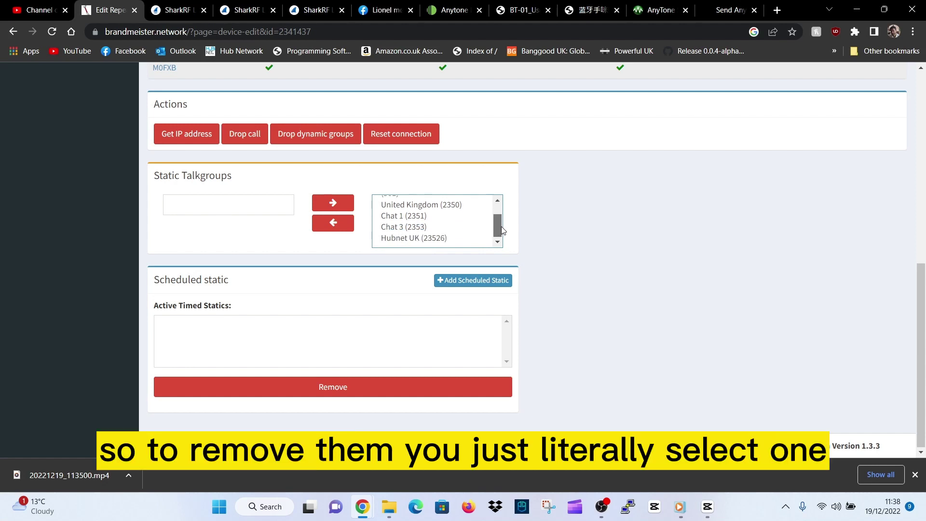
{"action": "left_click", "coordinate": [403, 227]}
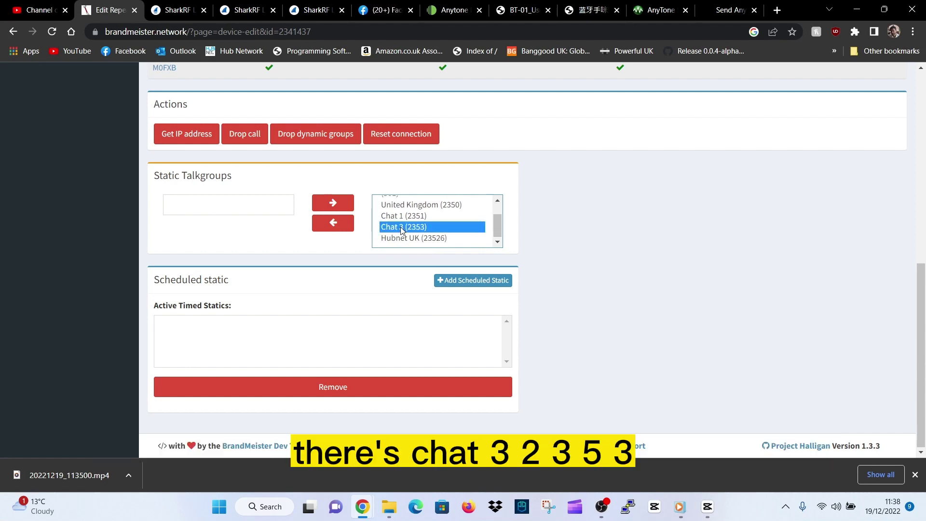
{"action": "left_click", "coordinate": [330, 225]}
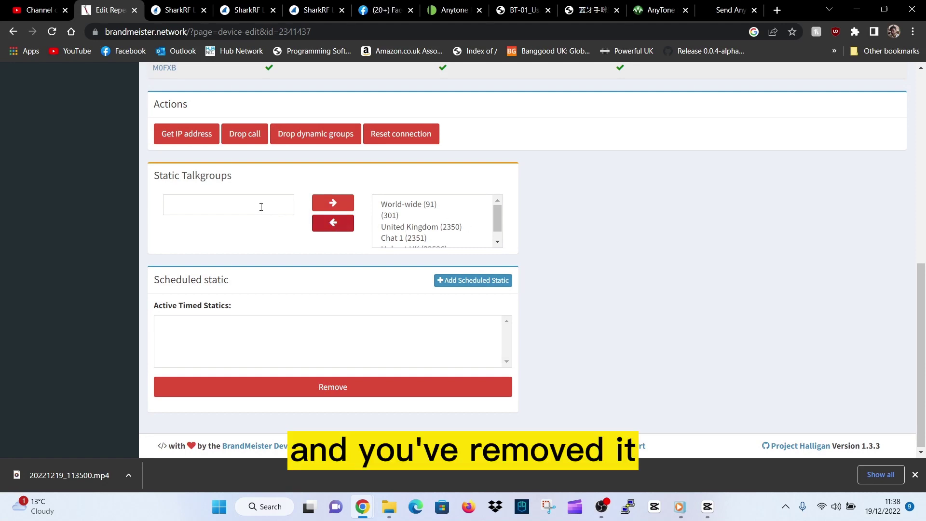
- Add talkgroup 2353 back as a static talkgroup
{"action": "left_click", "coordinate": [258, 205]}
{"action": "type", "text": "2353"}
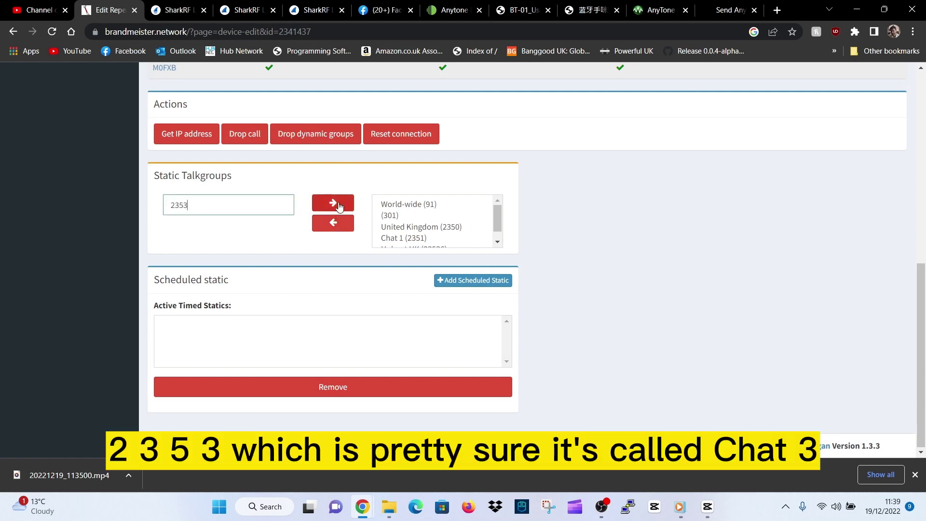
{"action": "left_click", "coordinate": [339, 202]}
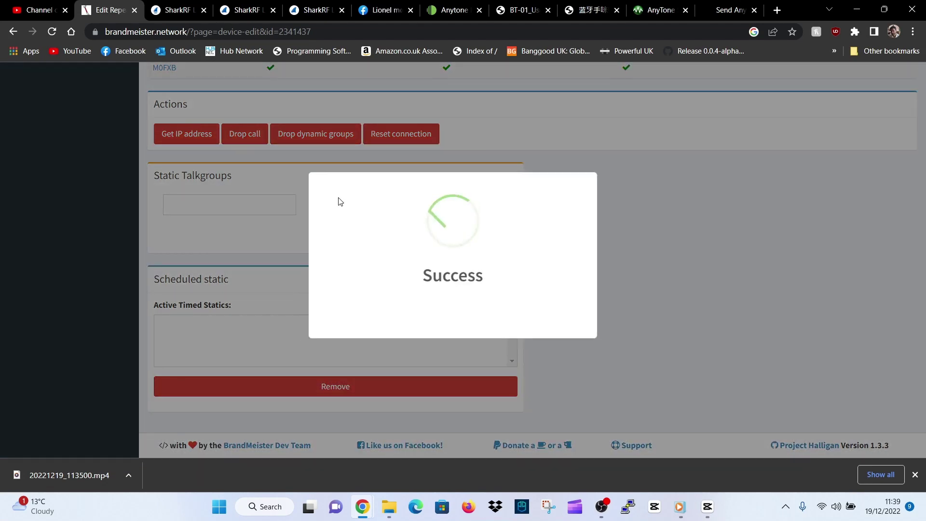
{"action": "scroll", "coordinate": [705, 245], "scroll_direction": "up", "scroll_amount": 4}
{"action": "scroll", "coordinate": [705, 245], "scroll_direction": "up", "scroll_amount": 4}
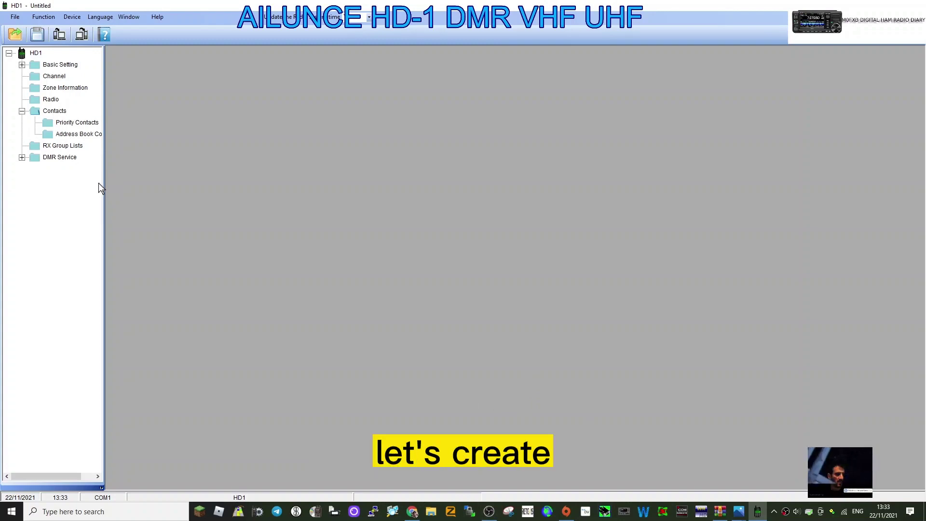
- Add priority contact 7 as a Group Call named WORLDWIDE91 with Call ID 91
{"action": "double_click", "coordinate": [91, 123]}
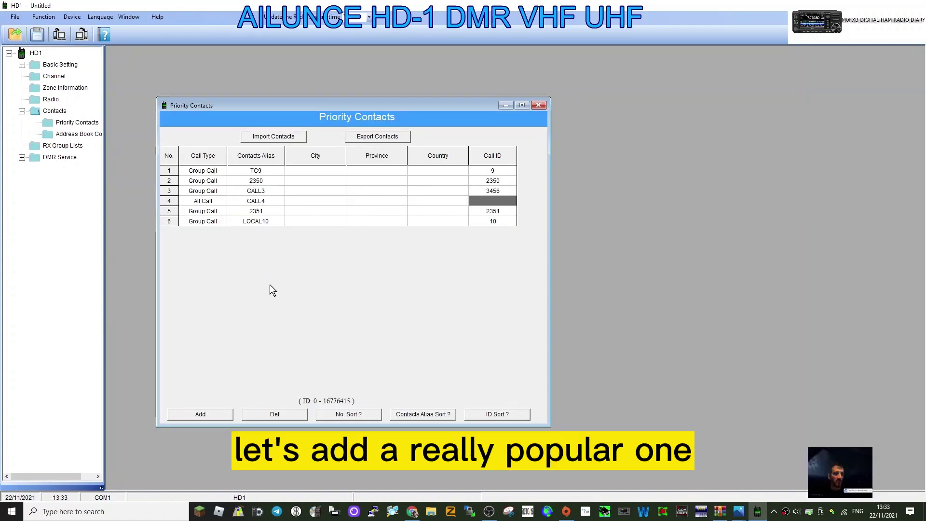
{"action": "left_click", "coordinate": [201, 414]}
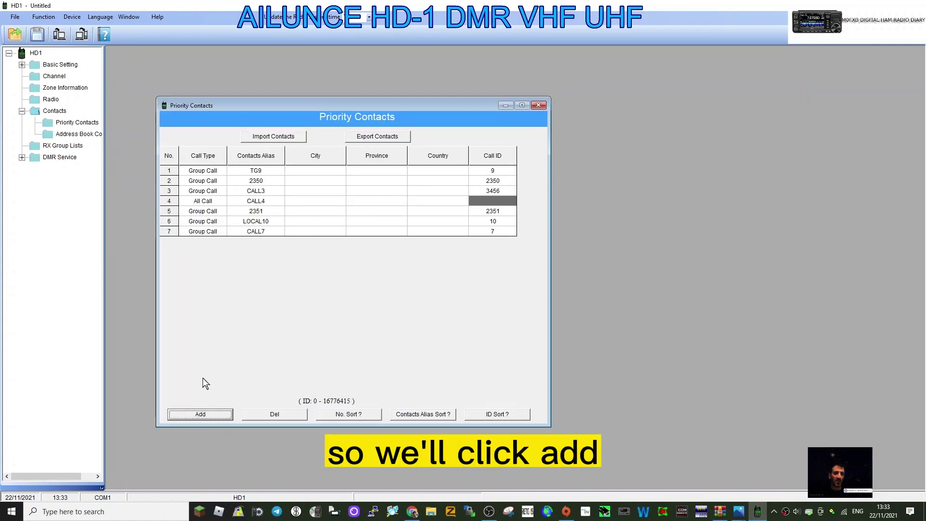
{"action": "left_click", "coordinate": [220, 231]}
{"action": "left_click", "coordinate": [219, 232]}
{"action": "left_click", "coordinate": [263, 231]}
{"action": "left_click", "coordinate": [263, 232]}
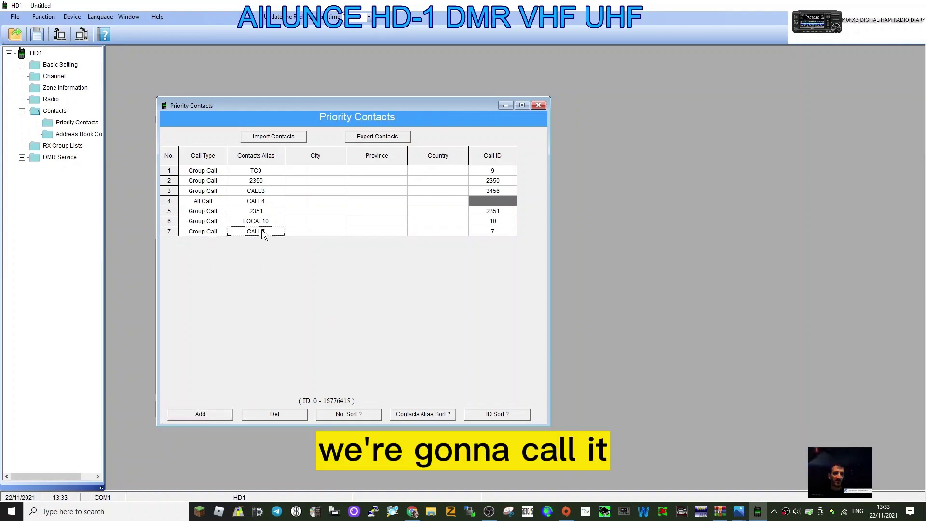
{"action": "left_click", "coordinate": [263, 231]}
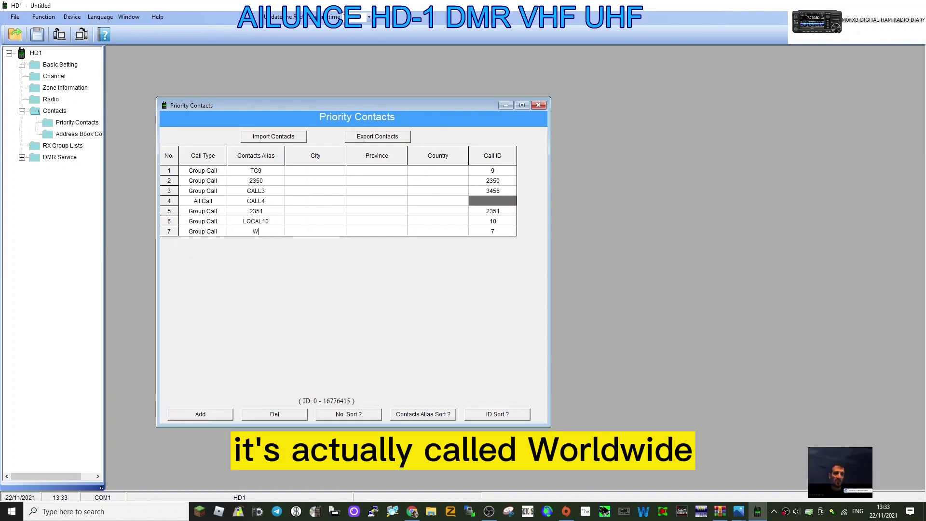
{"action": "type", "text": "WORLWIDE91"}
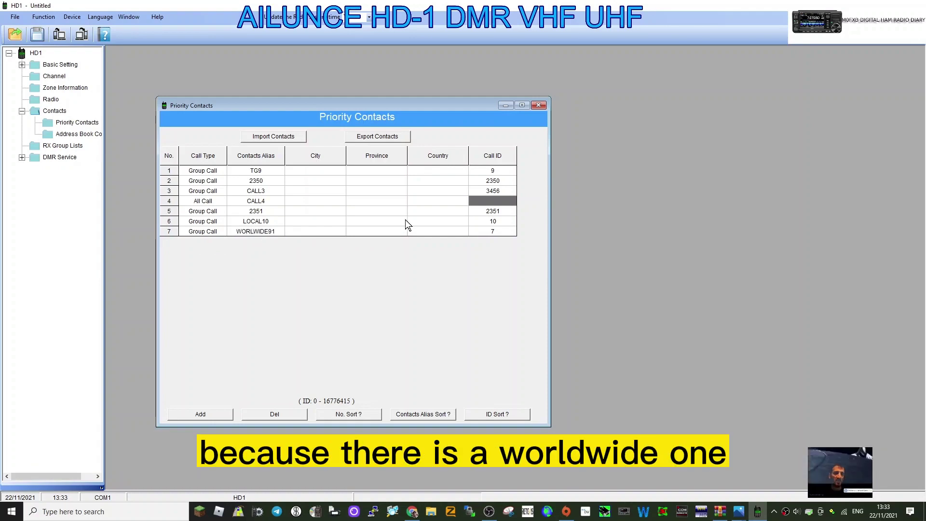
{"action": "left_click", "coordinate": [501, 234]}
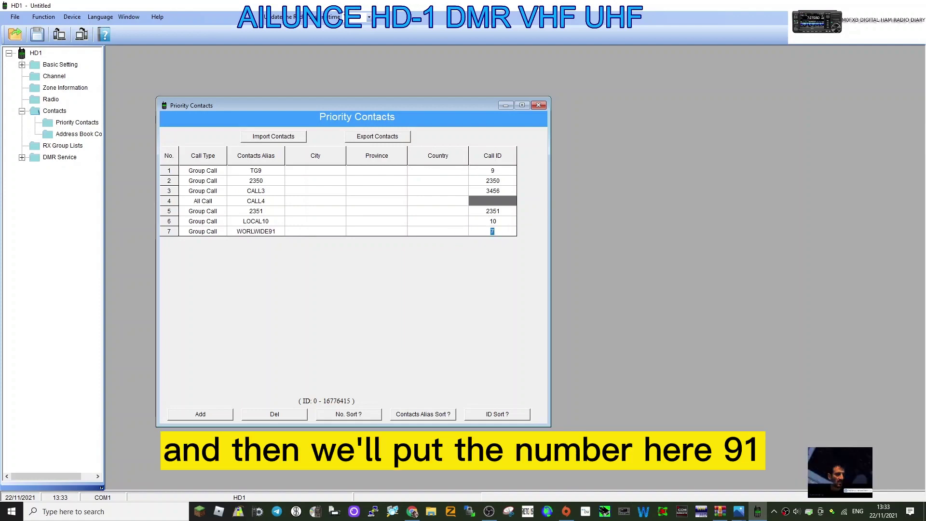
{"action": "type", "text": "91"}
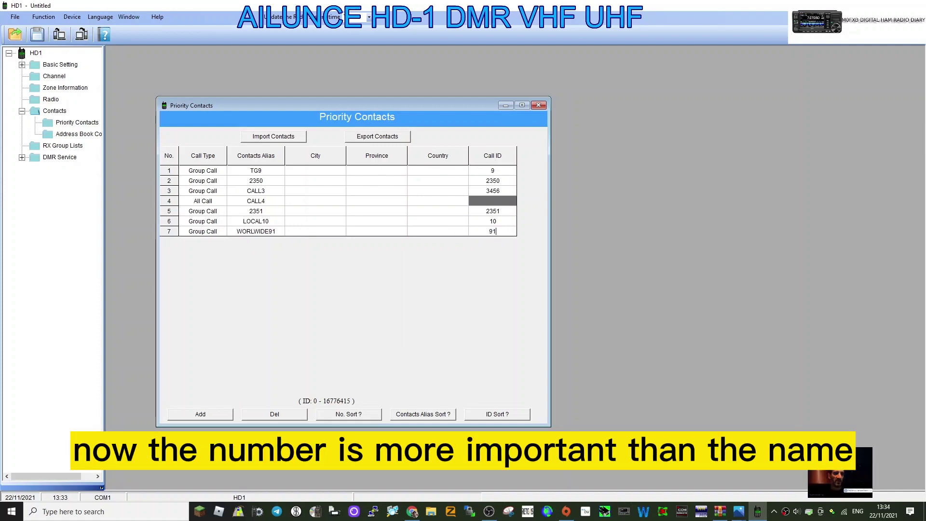
{"action": "left_click", "coordinate": [448, 274]}
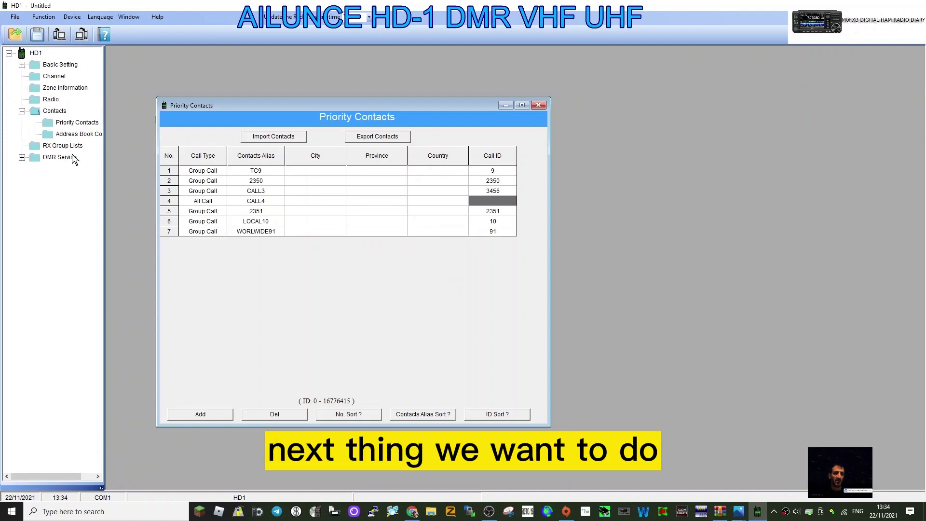
- Fill in channel 5 with RX frequency 431.550 MHz and the alias HOTSPOT
{"action": "double_click", "coordinate": [54, 80]}
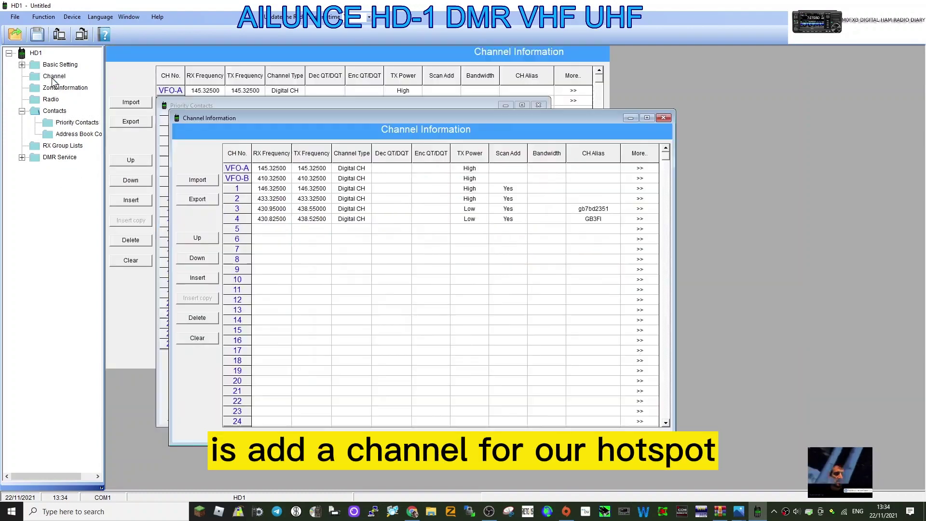
{"action": "left_click", "coordinate": [270, 229]}
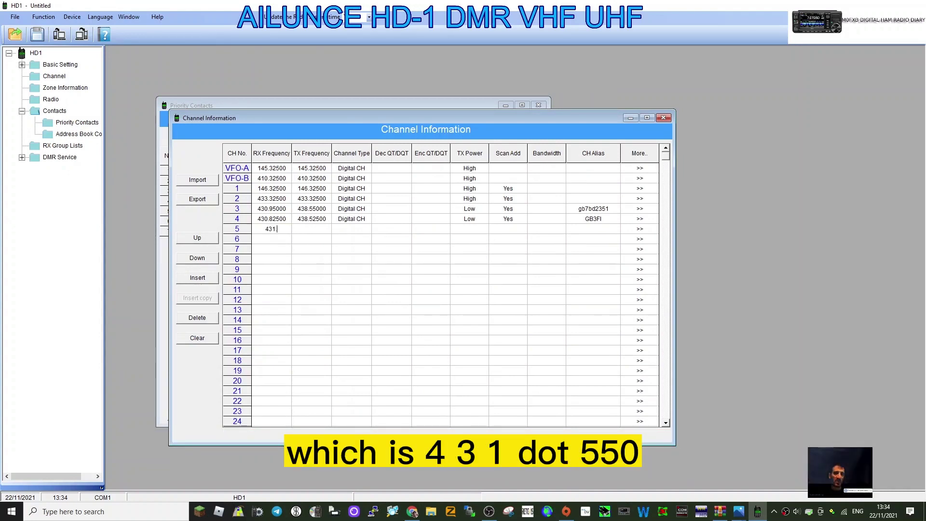
{"action": "type", "text": "431.550"}
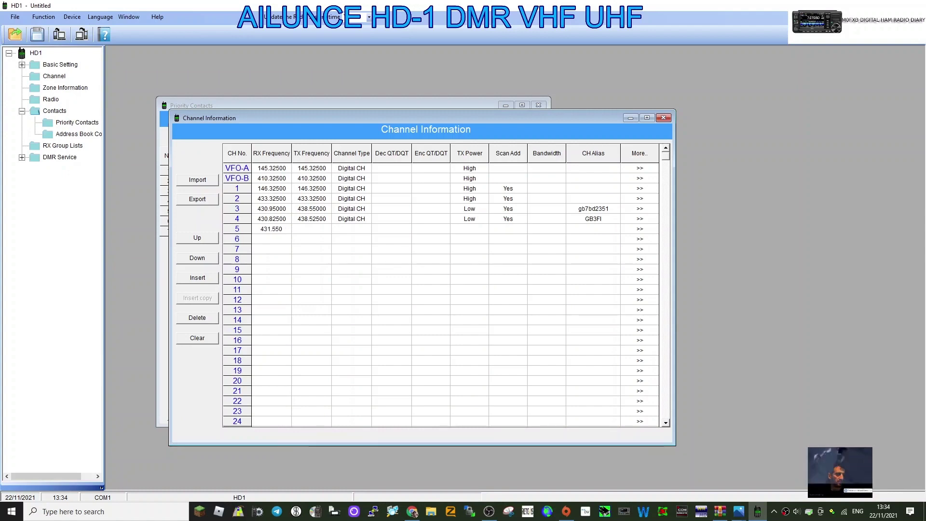
{"action": "left_click", "coordinate": [304, 230]}
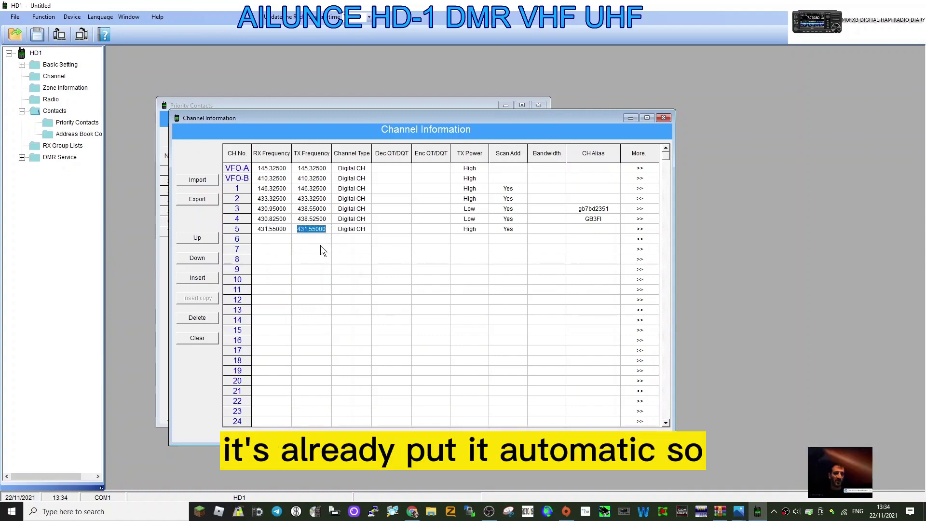
{"action": "left_click", "coordinate": [593, 230]}
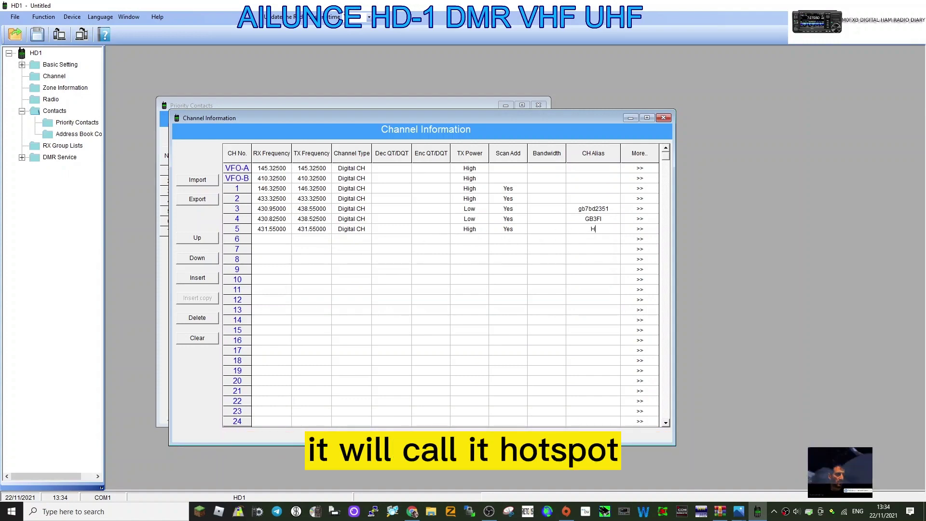
{"action": "type", "text": "TSPOT"}
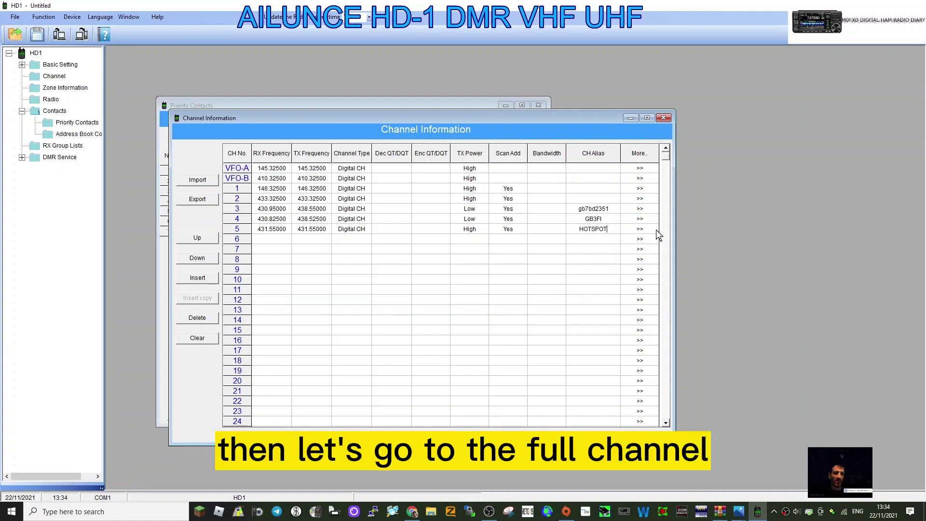
{"action": "left_click", "coordinate": [641, 229]}
- Give channel 5 the WORLWIDE91 contact and enable promiscuous receive
{"action": "left_click", "coordinate": [640, 229]}
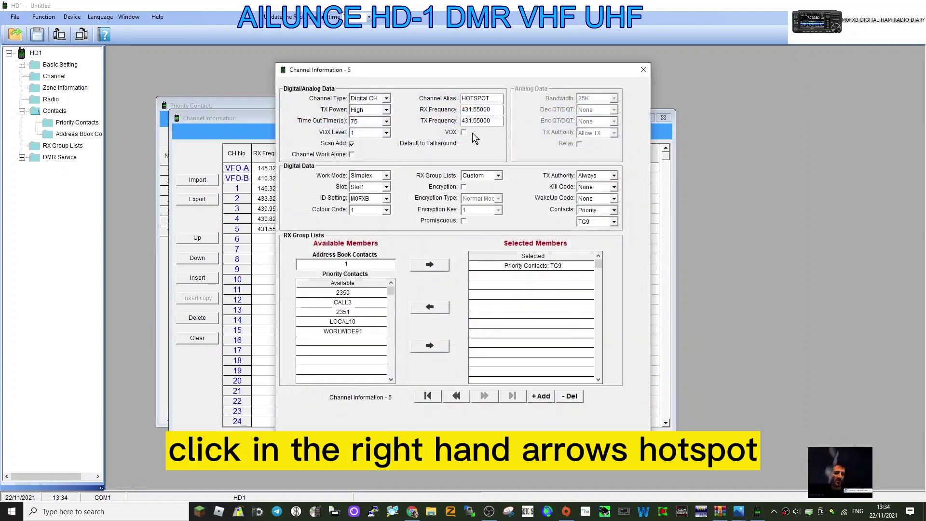
{"action": "left_click", "coordinate": [615, 221]}
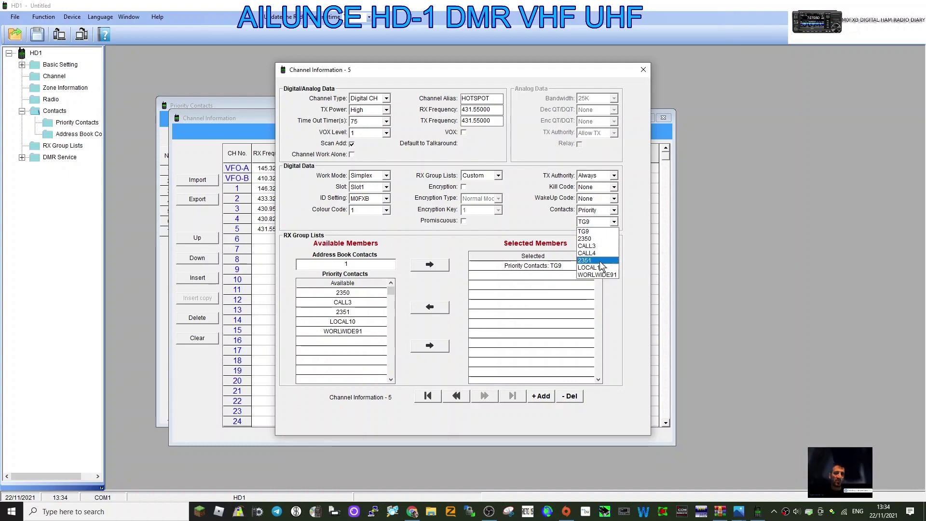
{"action": "left_click", "coordinate": [606, 275]}
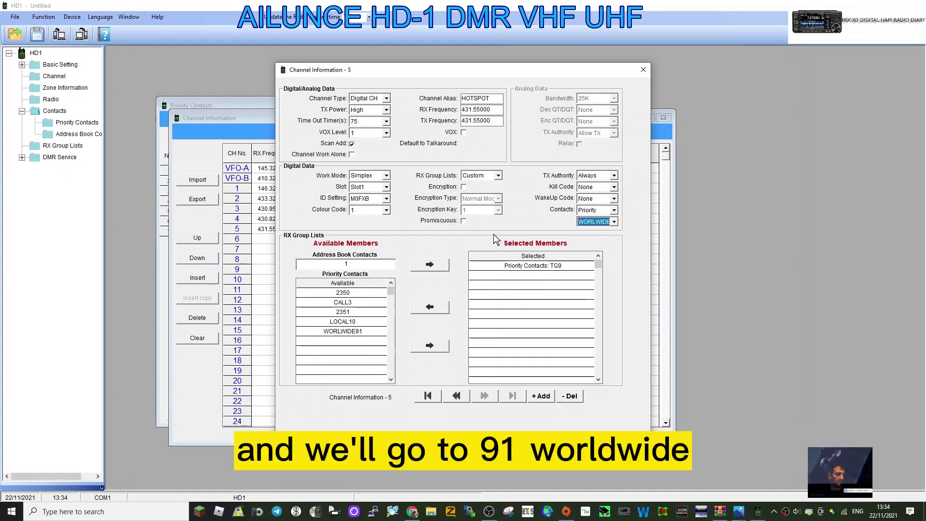
{"action": "left_click", "coordinate": [463, 220]}
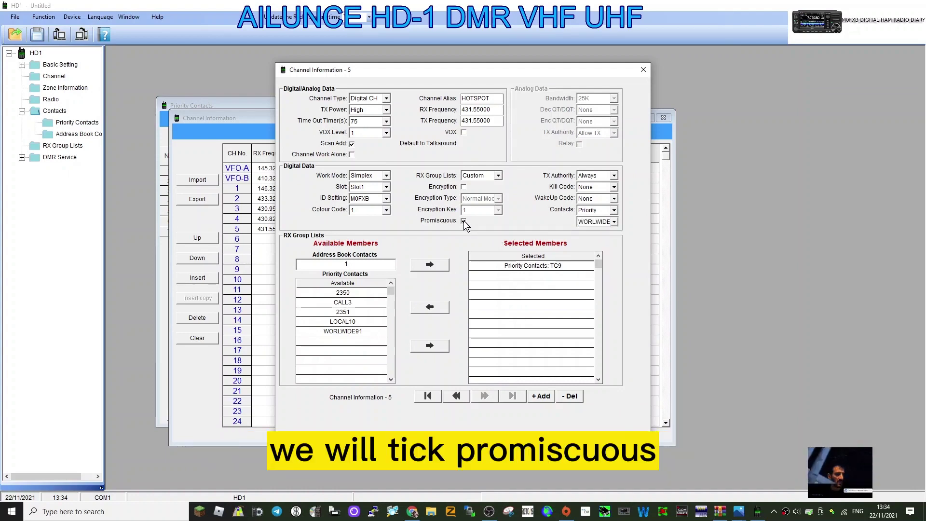
- Set channel 5's TX Authority to Color Code and its timeslot to Slot2
{"action": "left_click", "coordinate": [614, 176]}
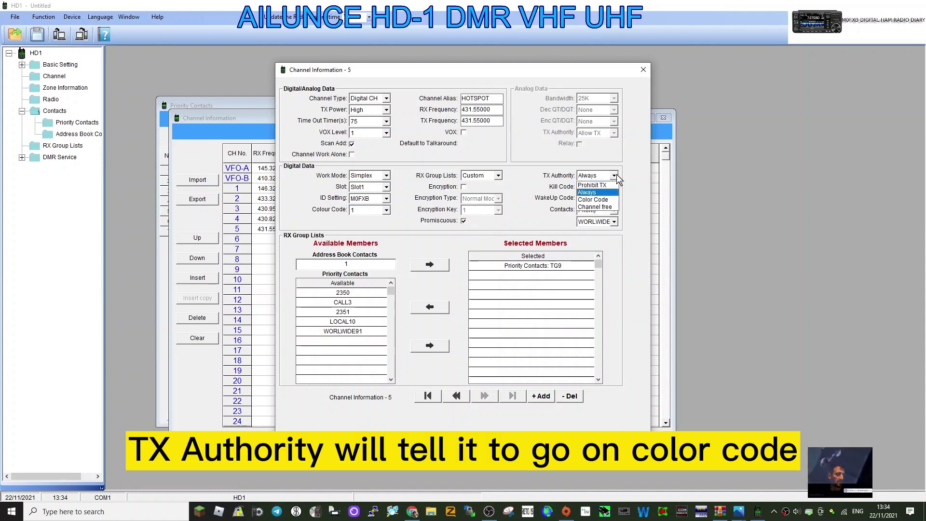
{"action": "left_click", "coordinate": [600, 198]}
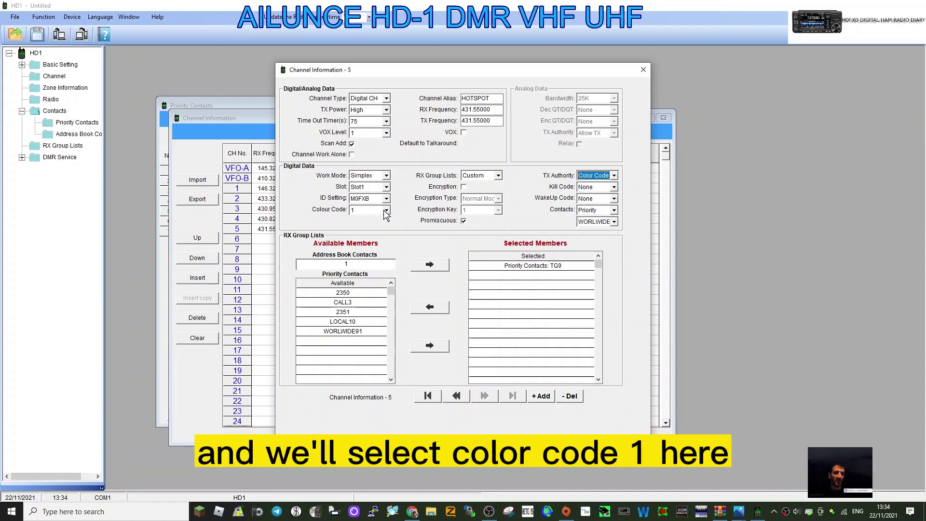
{"action": "left_click", "coordinate": [386, 187]}
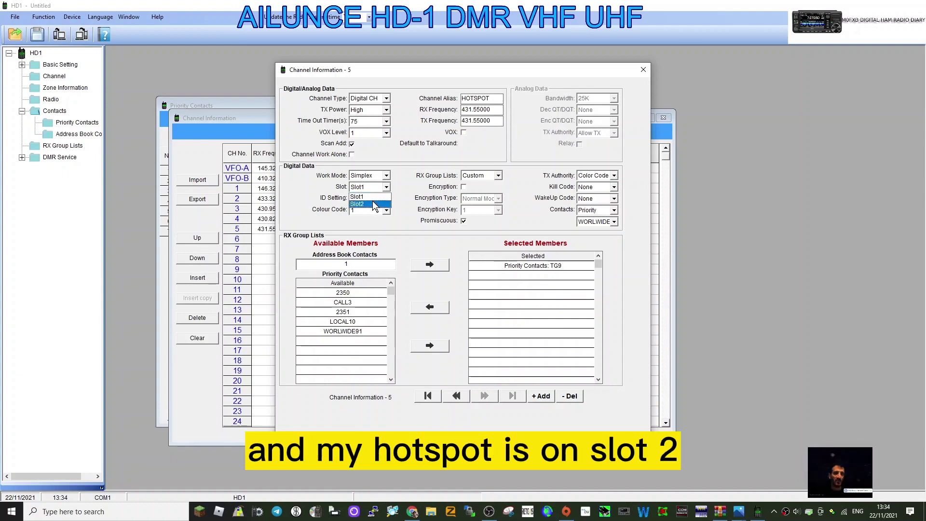
{"action": "left_click", "coordinate": [374, 202]}
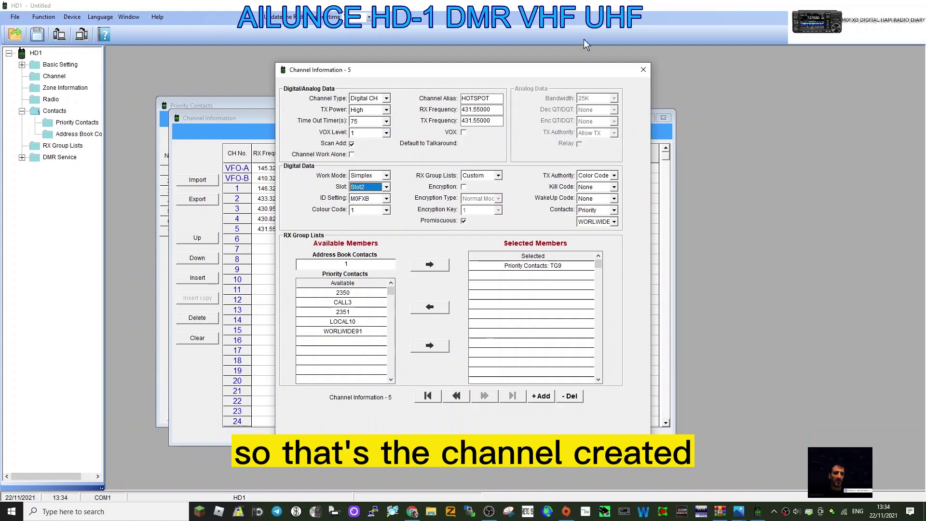
- Create zone 3 in Zone Information and name it HOTSPOT
{"action": "left_click", "coordinate": [644, 70]}
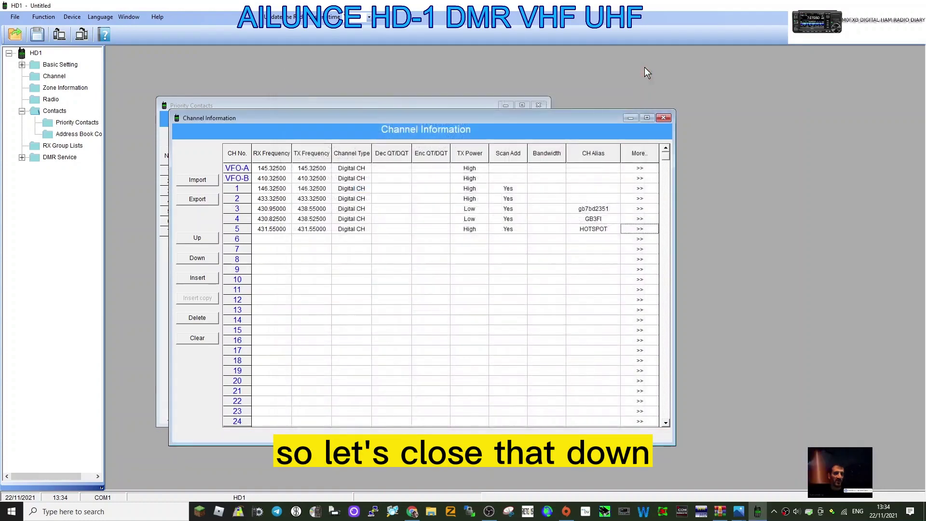
{"action": "left_click", "coordinate": [49, 89]}
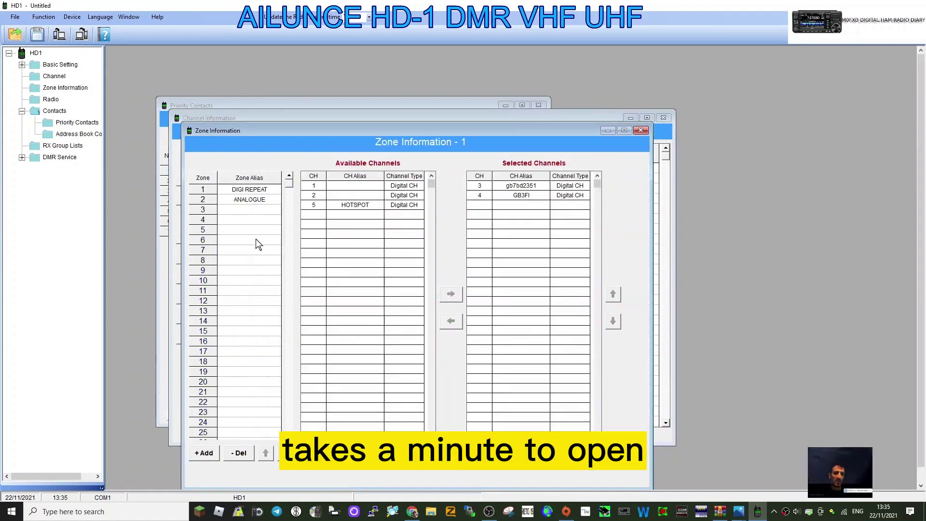
{"action": "left_click", "coordinate": [253, 209]}
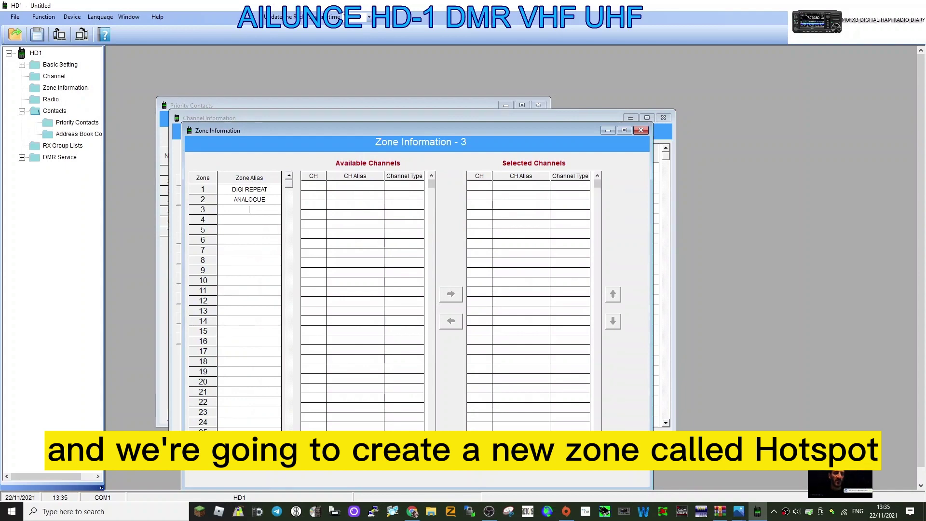
{"action": "left_click", "coordinate": [206, 451]}
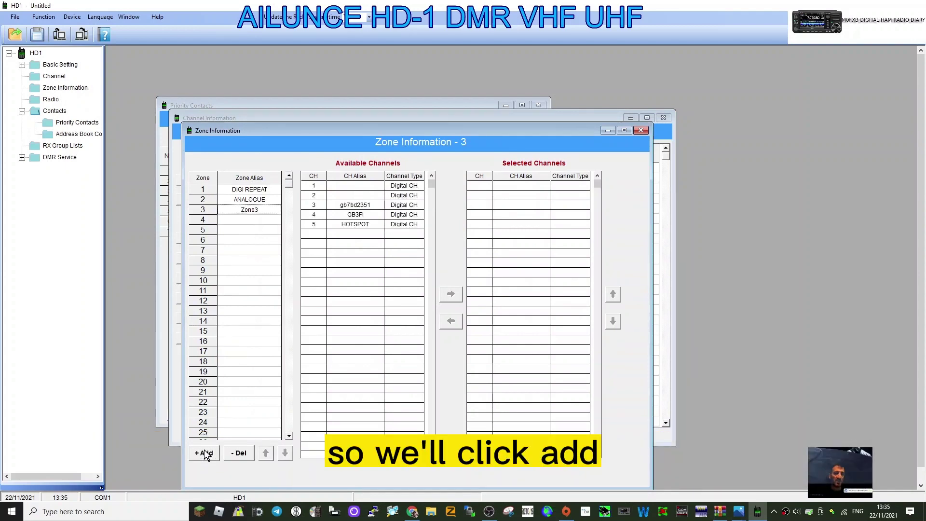
{"action": "double_click", "coordinate": [273, 210]}
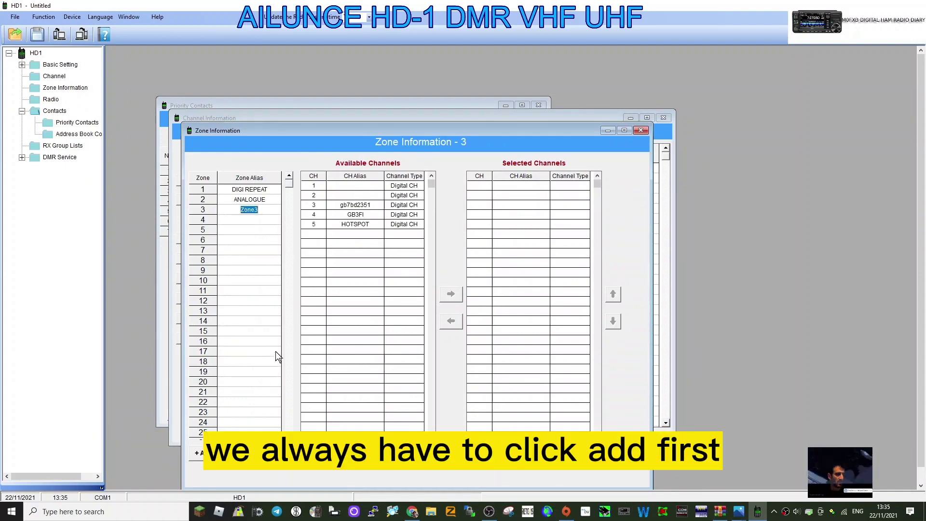
{"action": "type", "text": "HOTSPO"}
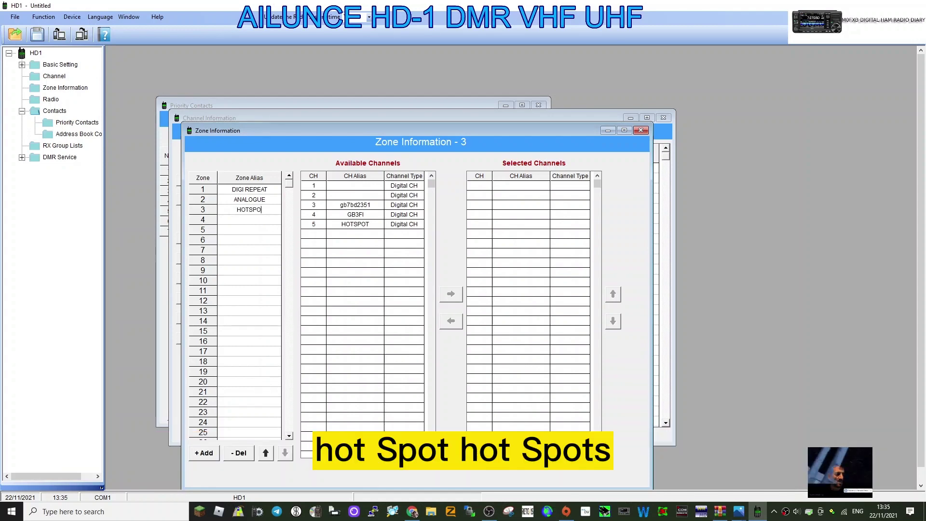
{"action": "type", "text": "T"}
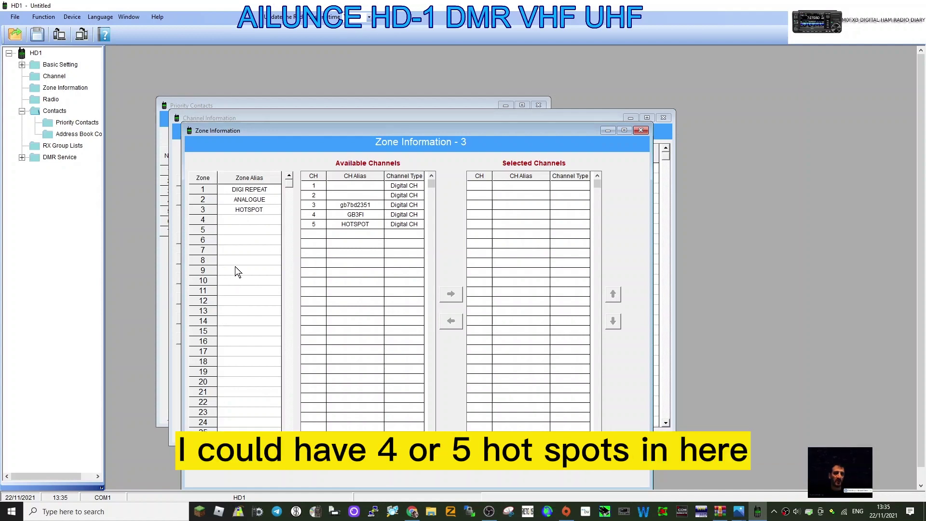
- Move channel 5 HOTSPOT into zone 3 and rename the zone HOTSPOTS
{"action": "left_click", "coordinate": [253, 250]}
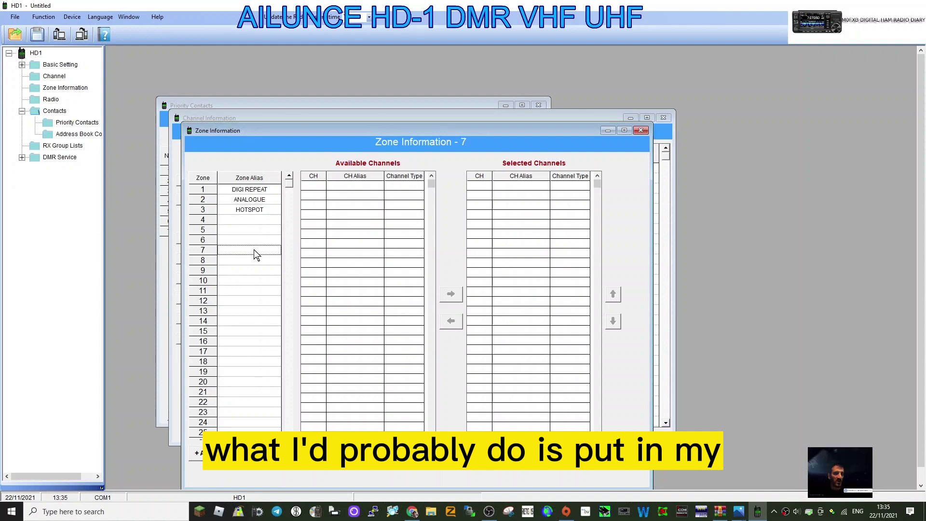
{"action": "left_click", "coordinate": [250, 211]}
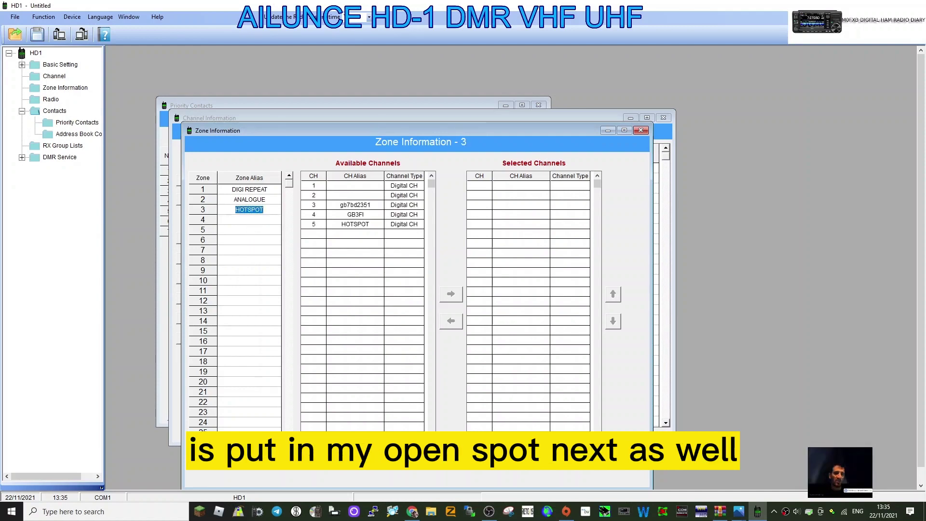
{"action": "left_click", "coordinate": [367, 224]}
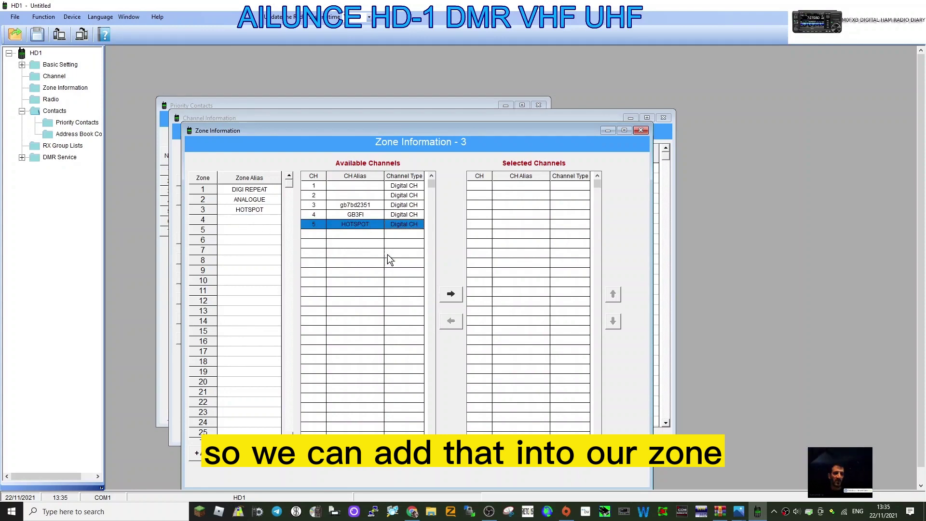
{"action": "left_click", "coordinate": [451, 294]}
{"action": "left_click", "coordinate": [265, 209]}
{"action": "left_click", "coordinate": [265, 210]}
{"action": "type", "text": "S"}
{"action": "left_click", "coordinate": [353, 284]}
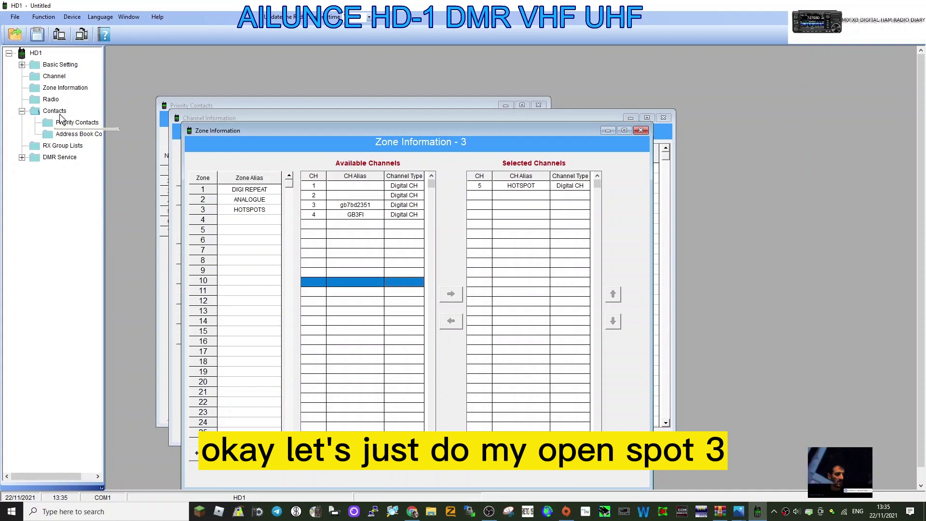
- Fill in channel 6 with RX frequency 433.90 MHz and the alias OPENSPOT3
{"action": "left_click", "coordinate": [55, 76]}
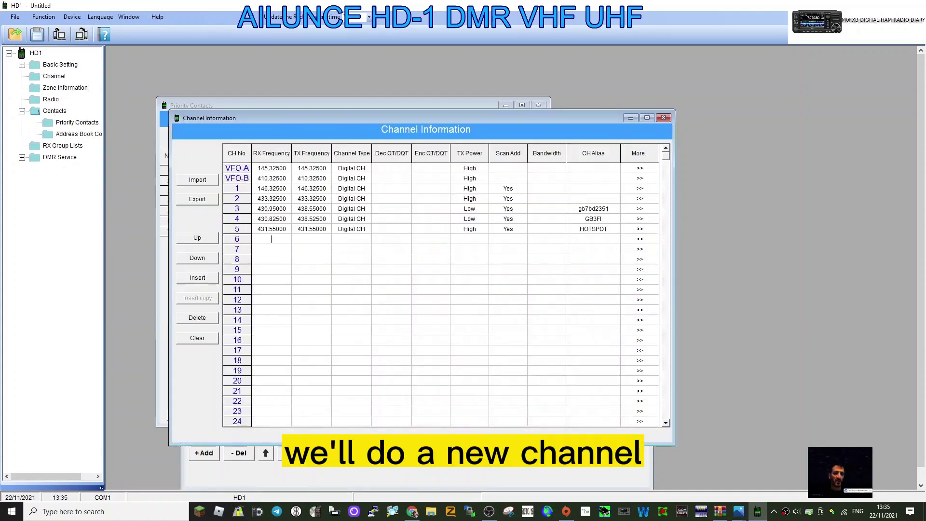
{"action": "left_click", "coordinate": [271, 239]}
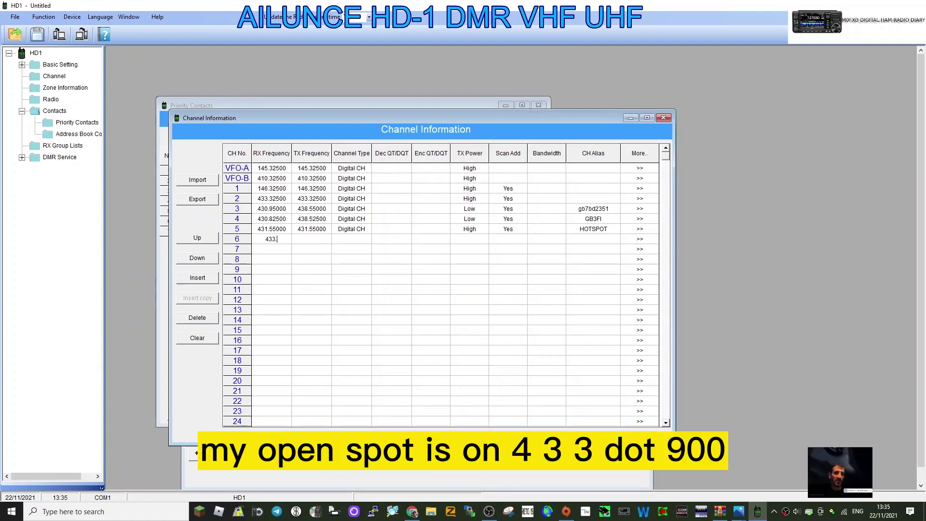
{"action": "type", "text": "433.90"}
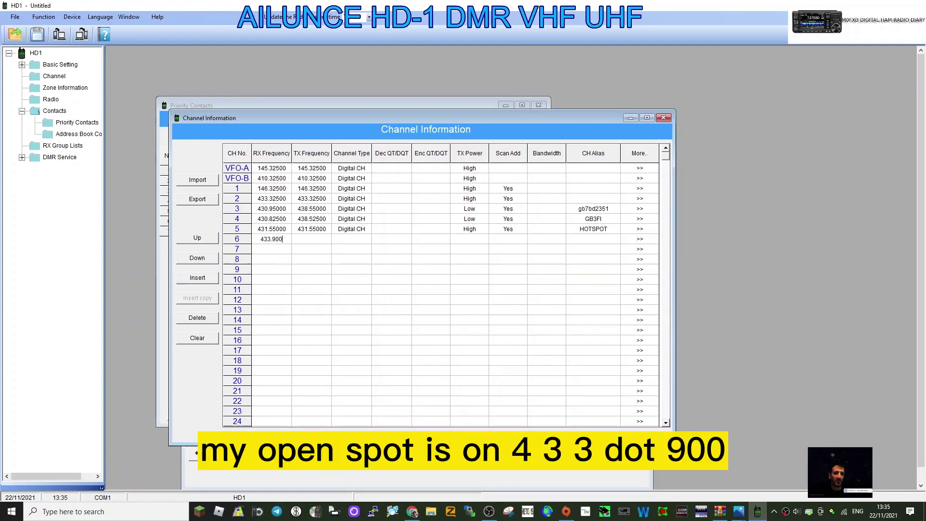
{"action": "left_click", "coordinate": [312, 239]}
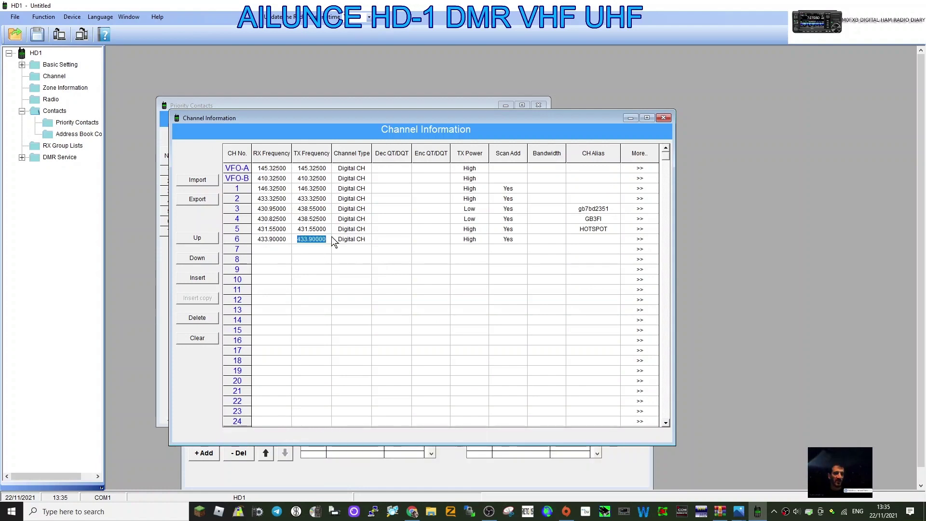
{"action": "left_click", "coordinate": [578, 241]}
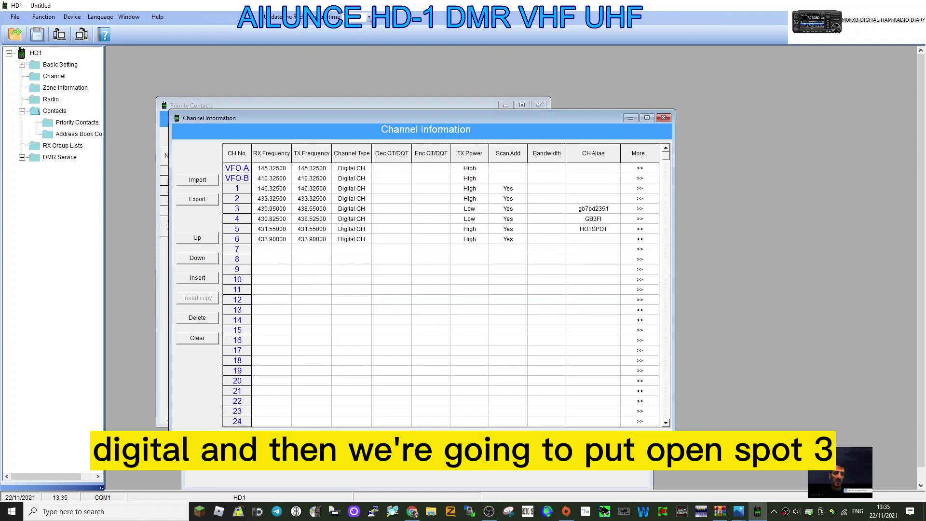
{"action": "type", "text": "OPENSP"}
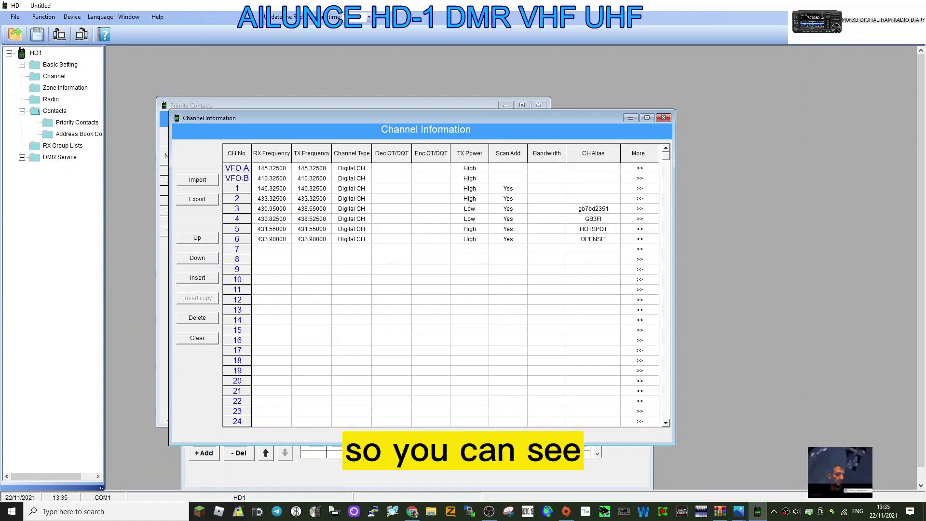
{"action": "type", "text": "OT3"}
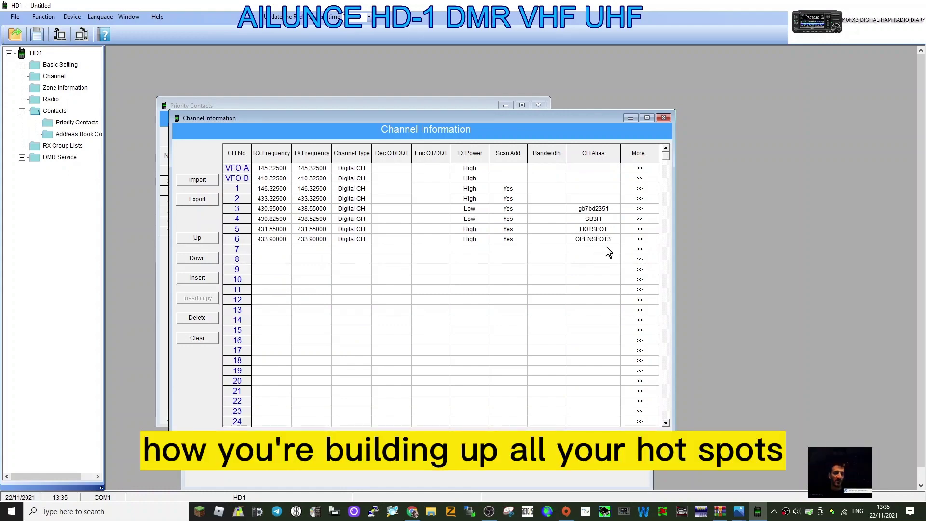
{"action": "left_click", "coordinate": [637, 240]}
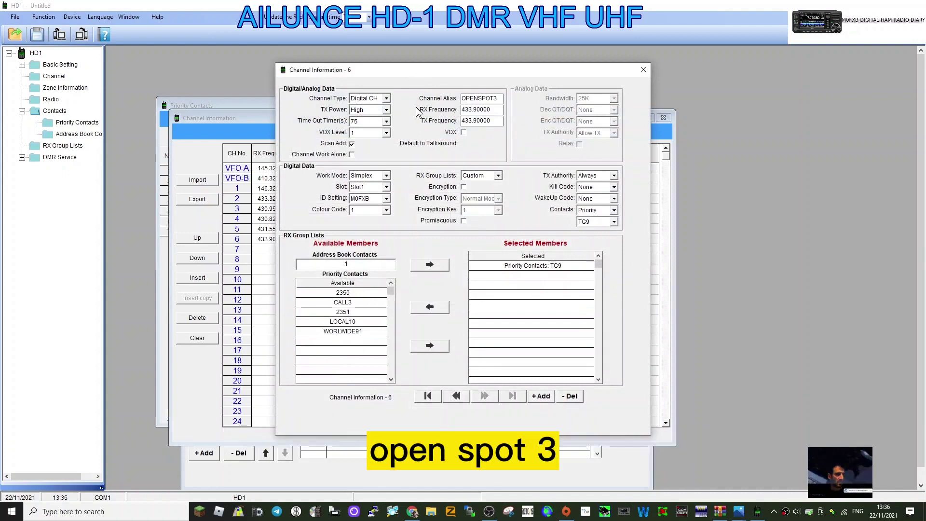
- Set channel 6's time-out timer to 180, contact WORLDWIDE91, and enable promiscuous mode
{"action": "left_click", "coordinate": [386, 121]}
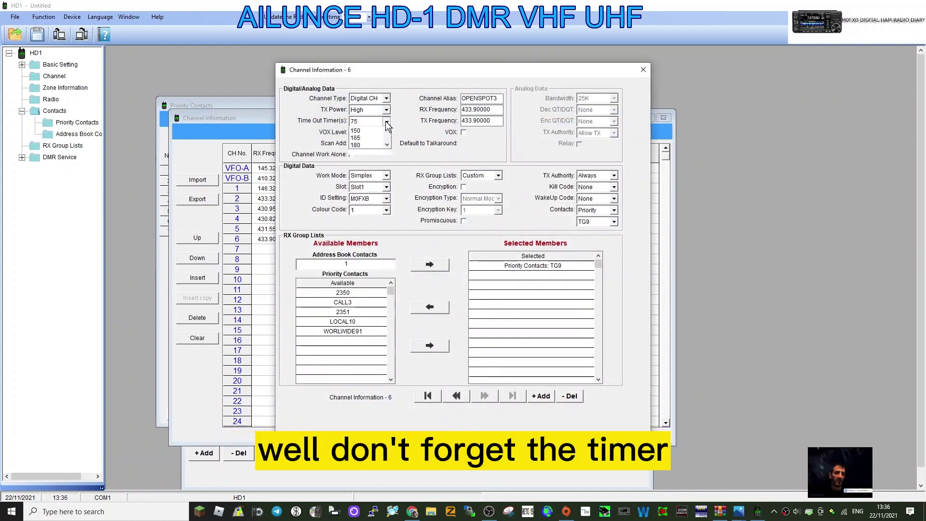
{"action": "left_click", "coordinate": [367, 182]}
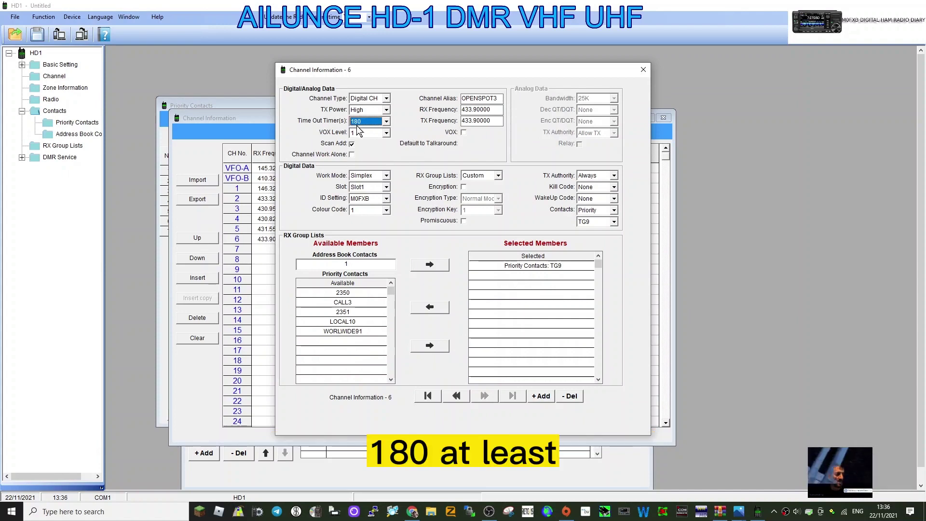
{"action": "left_click", "coordinate": [614, 221]}
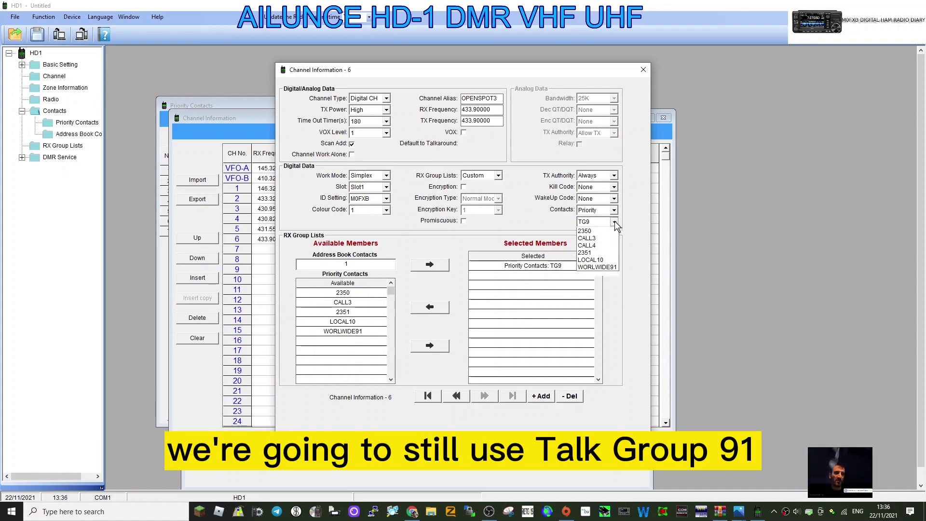
{"action": "left_click", "coordinate": [597, 274]}
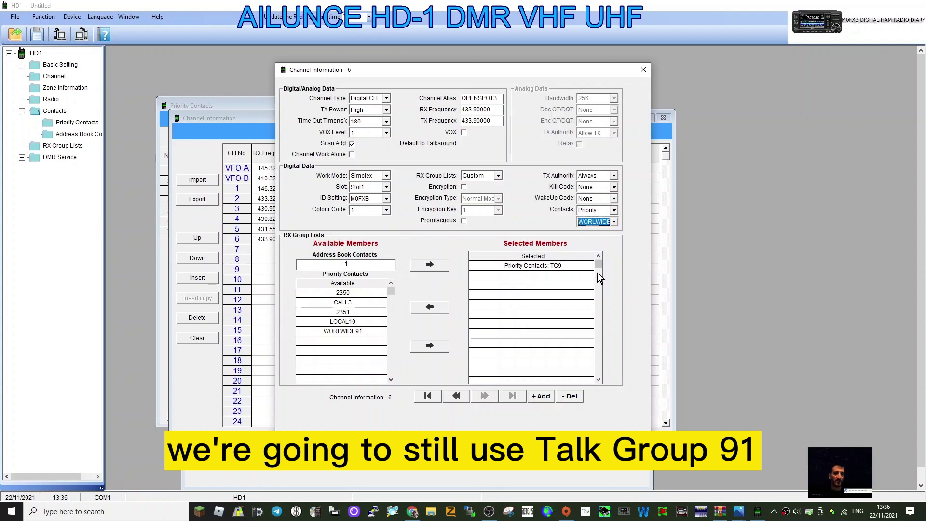
{"action": "left_click", "coordinate": [464, 221]}
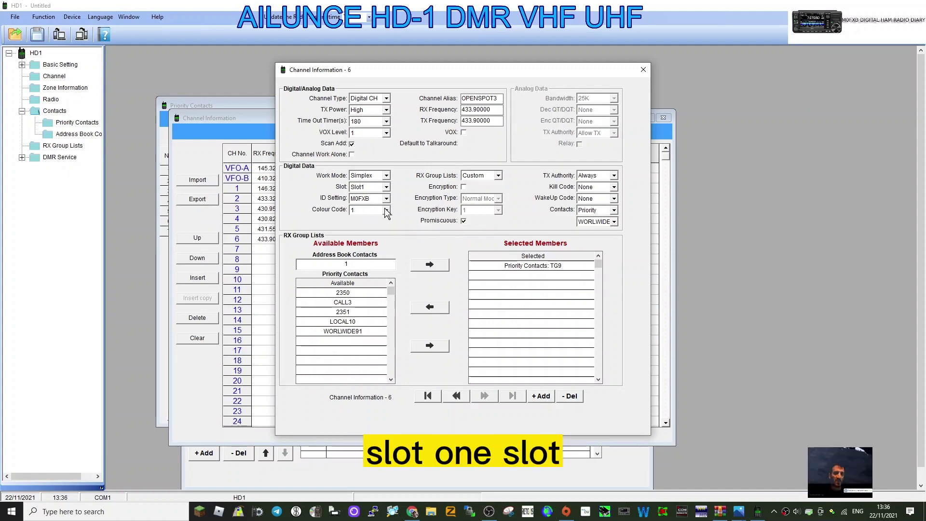
- Put channel 6 on Slot2 with Color Code TX authority
{"action": "left_click", "coordinate": [386, 186]}
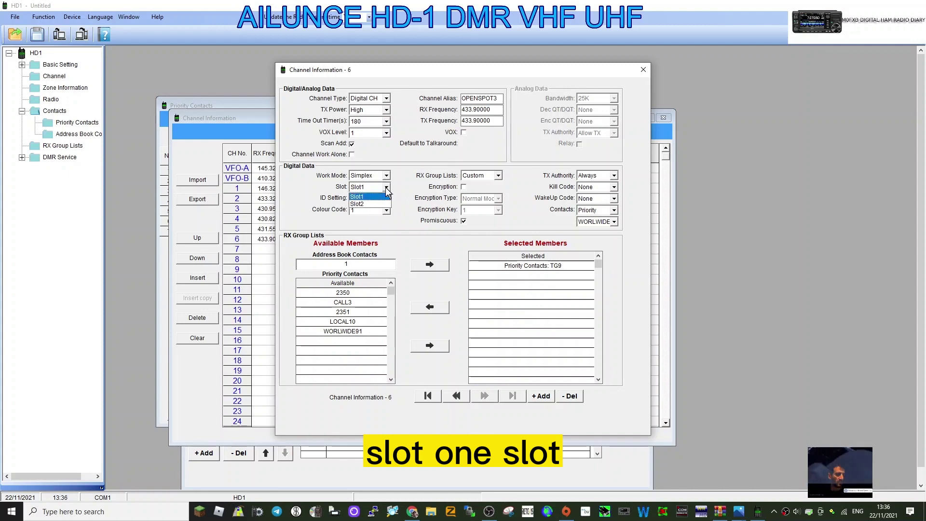
{"action": "left_click", "coordinate": [376, 204]}
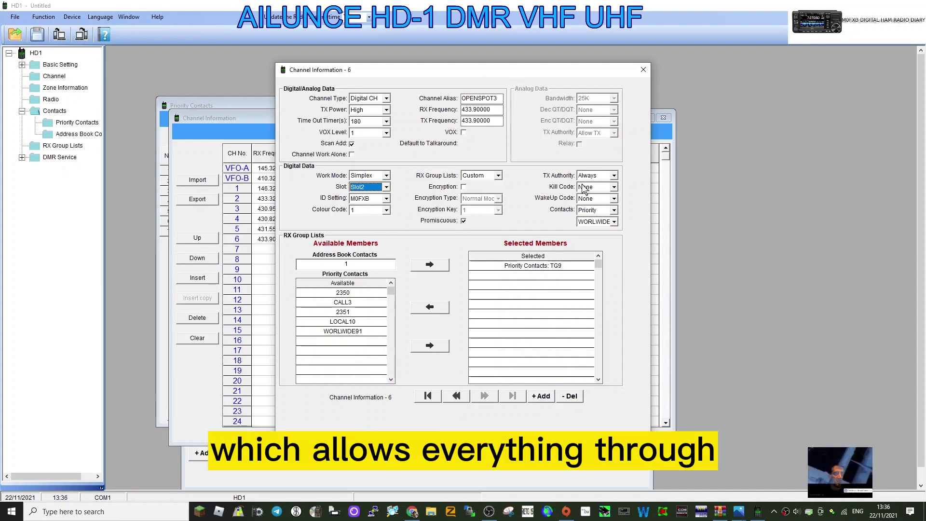
{"action": "left_click", "coordinate": [614, 176]}
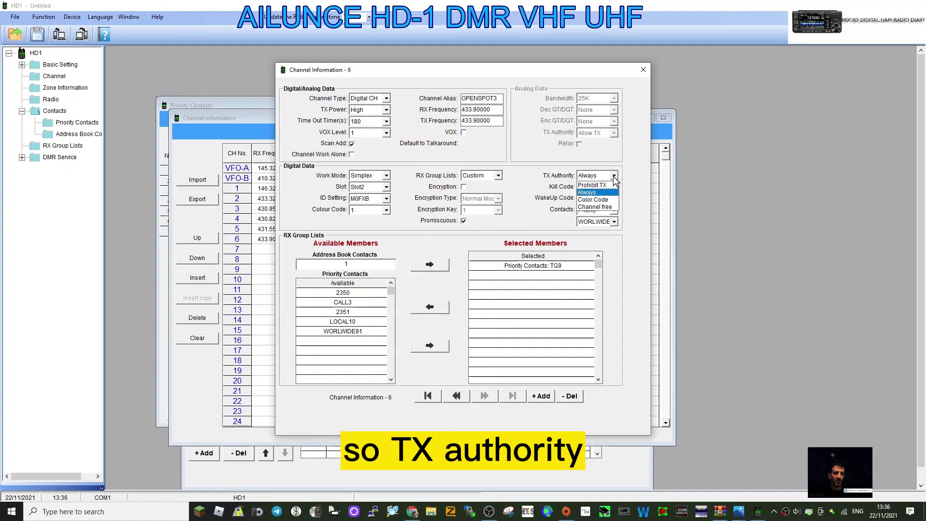
{"action": "left_click", "coordinate": [593, 200]}
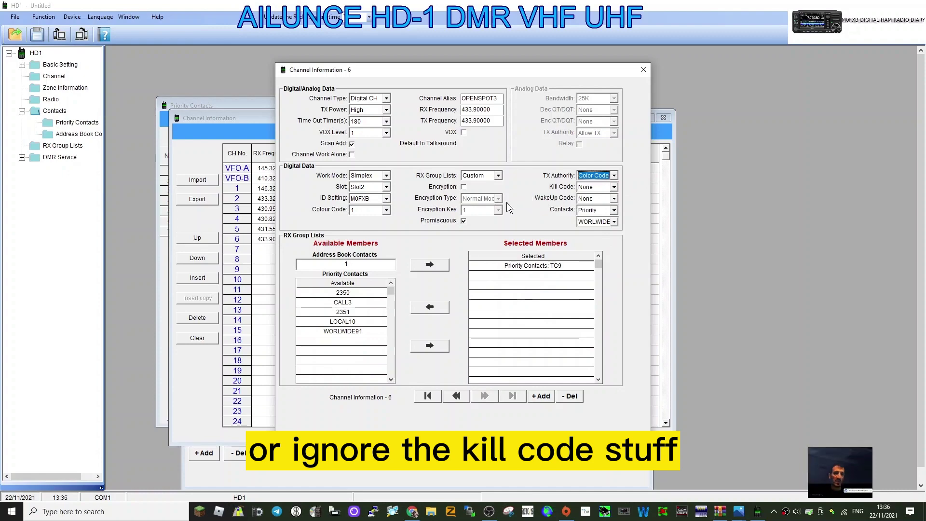
{"action": "left_click", "coordinate": [643, 70]}
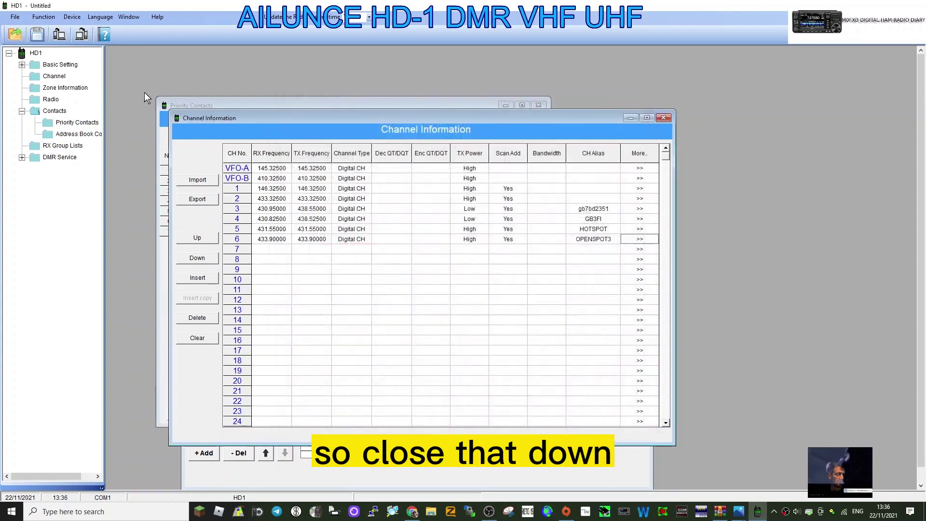
- Add channel OPENSPOT3 to zone 3 HOTSPOTS and write the codeplug to the radio
{"action": "left_click", "coordinate": [72, 88]}
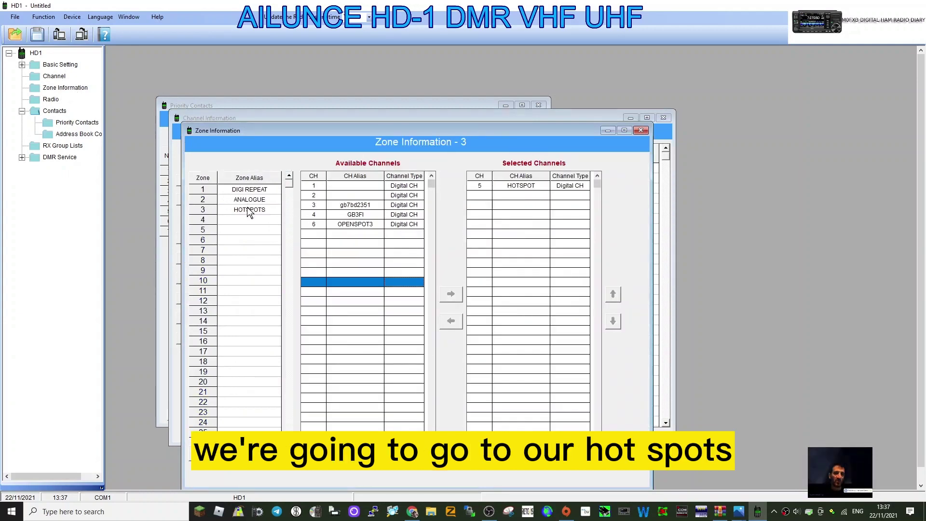
{"action": "left_click", "coordinate": [367, 223]}
{"action": "left_click", "coordinate": [452, 295]}
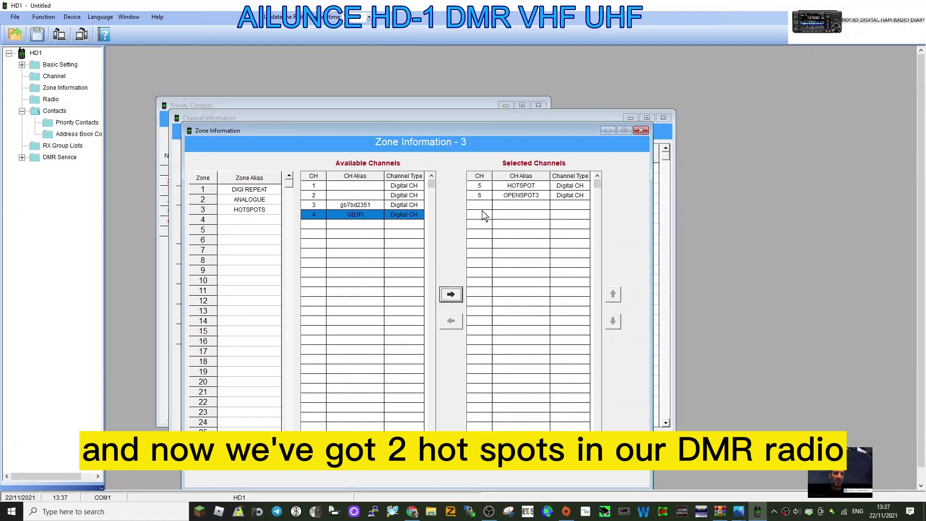
{"action": "left_click", "coordinate": [82, 37]}
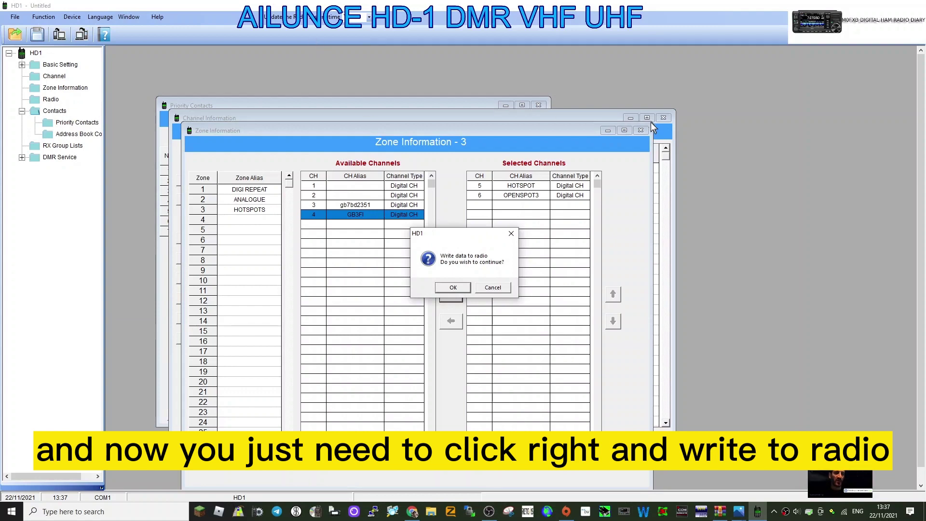
{"action": "left_click", "coordinate": [510, 234]}
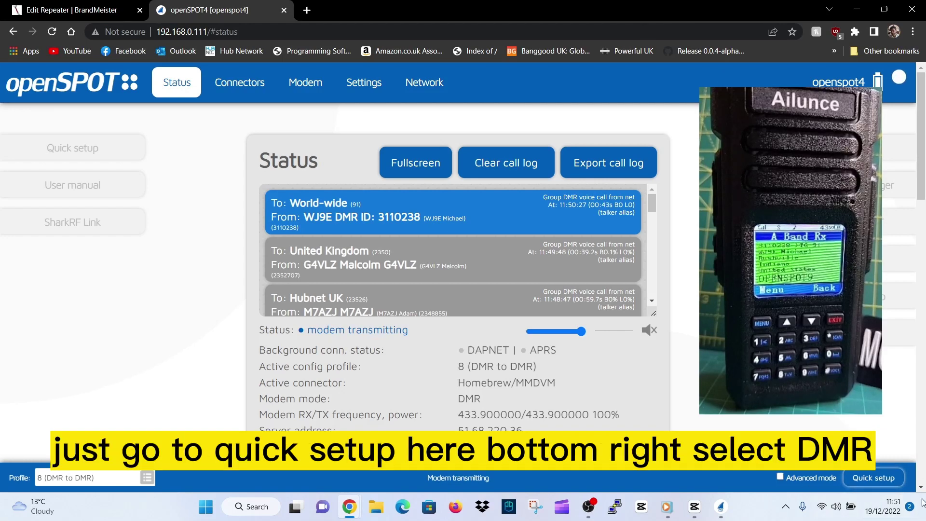
- Pick DMR and BrandMeister in openSPOT4 quick setup, then return to BrandMeister's device page
{"action": "left_click", "coordinate": [873, 477]}
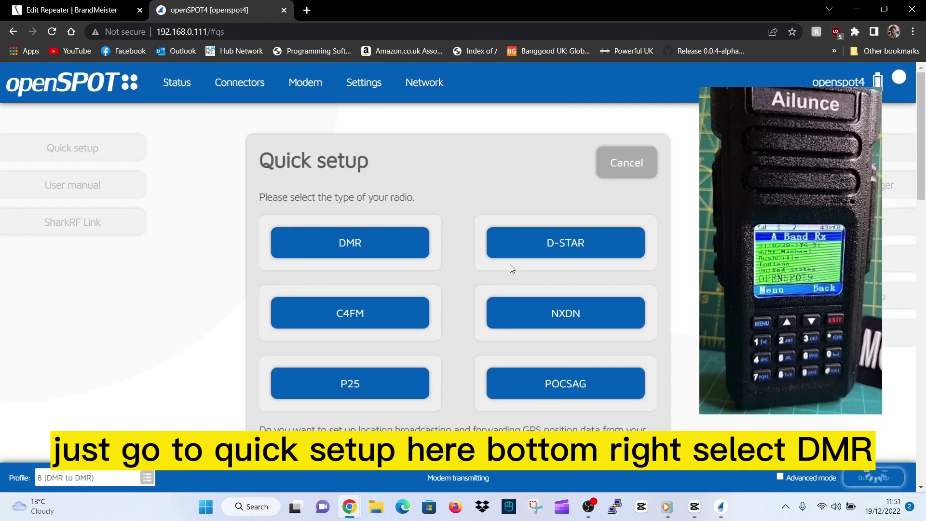
{"action": "left_click", "coordinate": [346, 244]}
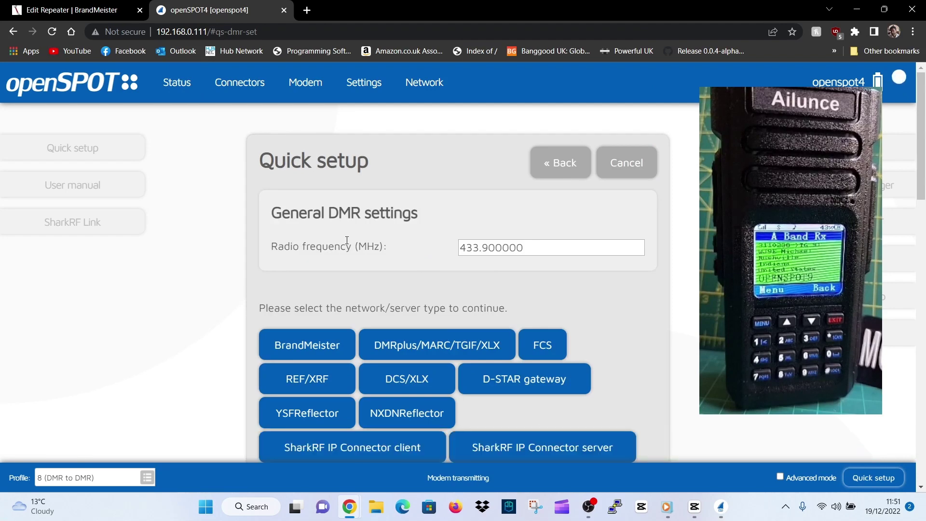
{"action": "left_click", "coordinate": [315, 347]}
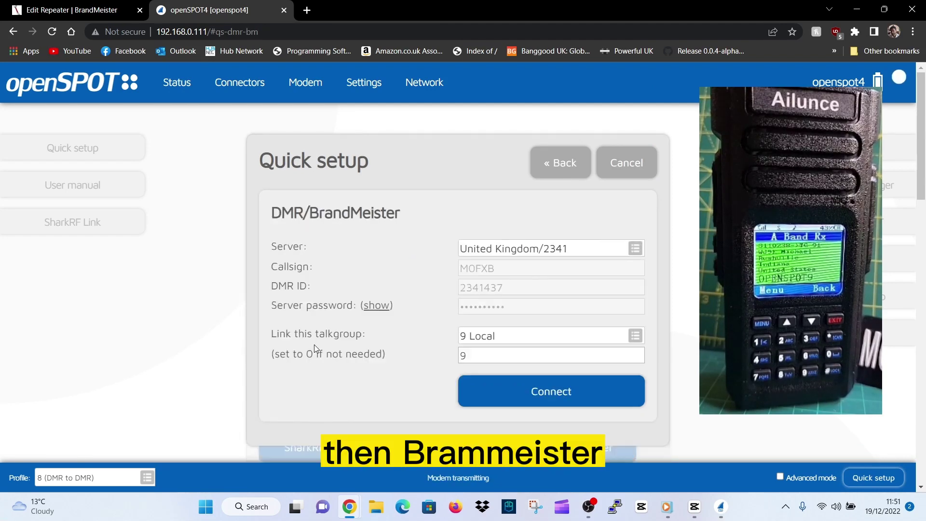
{"action": "scroll", "coordinate": [476, 223], "scroll_direction": "down", "scroll_amount": 1}
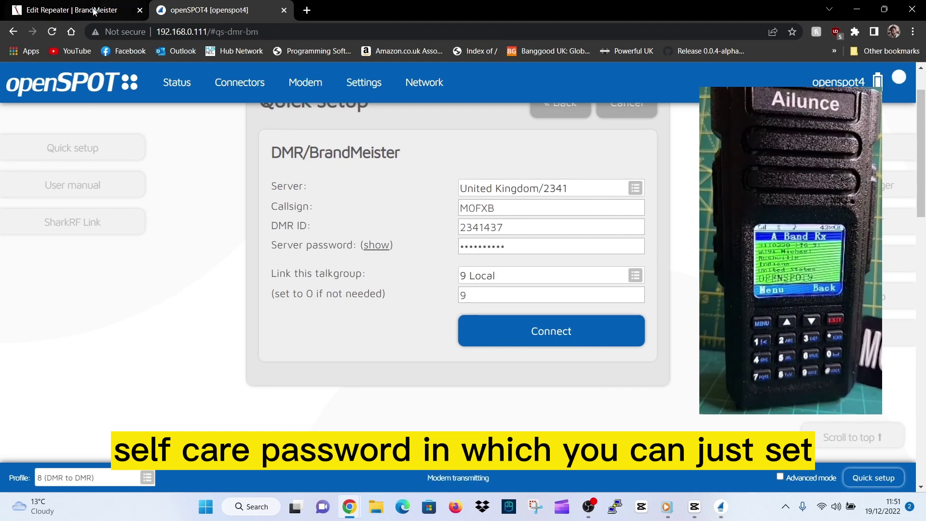
{"action": "left_click", "coordinate": [71, 11]}
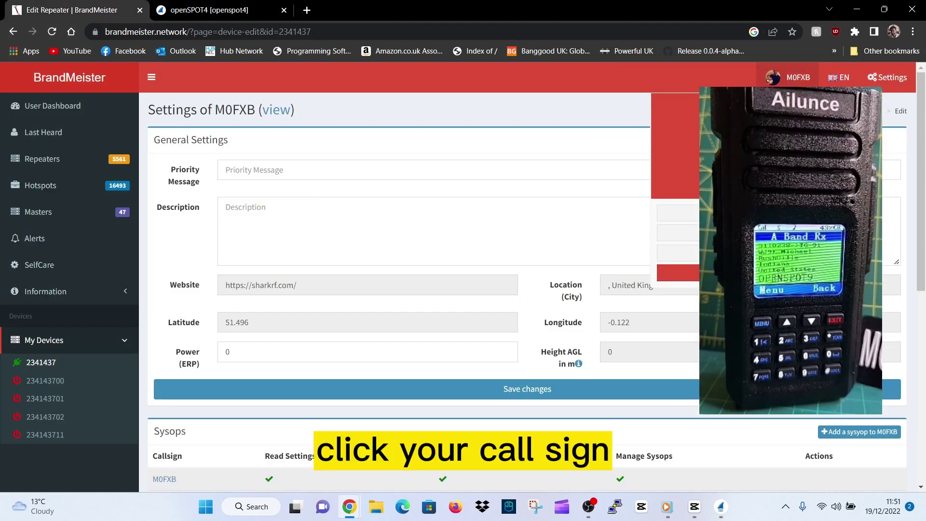
- Scroll to the Hotspot Security password section in BrandMeister SelfCare, then return to the openSPOT4 form
{"action": "left_click", "coordinate": [678, 254]}
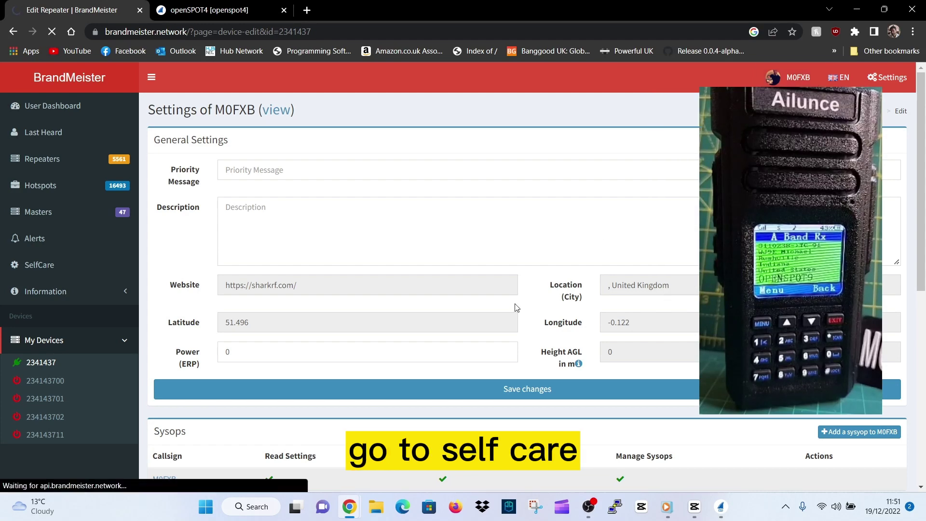
{"action": "scroll", "coordinate": [511, 308], "scroll_direction": "down", "scroll_amount": 8}
{"action": "scroll", "coordinate": [531, 280], "scroll_direction": "down", "scroll_amount": 2}
{"action": "scroll", "coordinate": [524, 270], "scroll_direction": "down", "scroll_amount": 1}
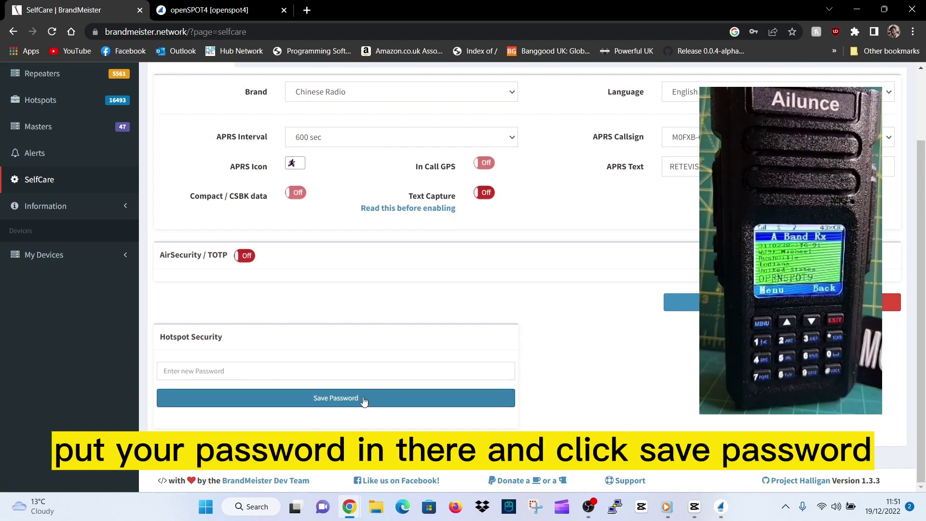
{"action": "left_click", "coordinate": [195, 15]}
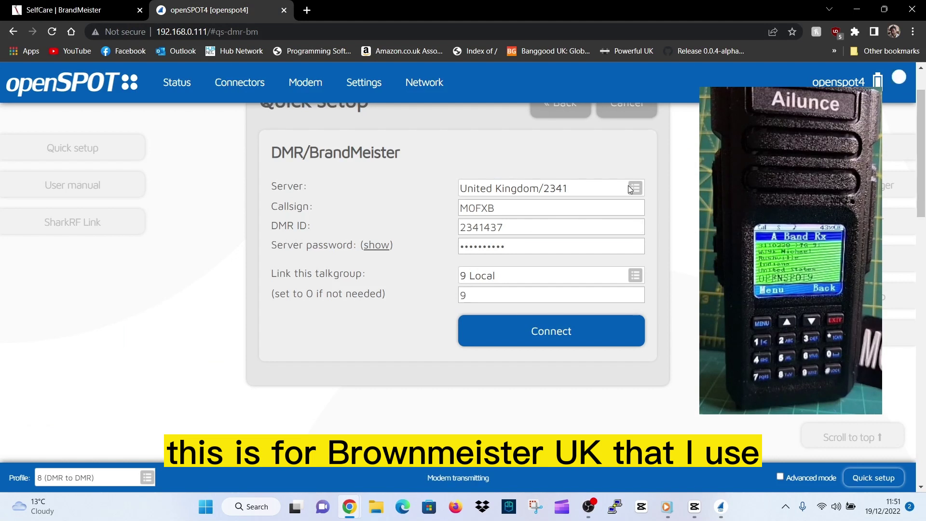
- Link talkgroup 9 Local and connect openSPOT4 to BrandMeister United Kingdom/2341
{"action": "left_click", "coordinate": [636, 278]}
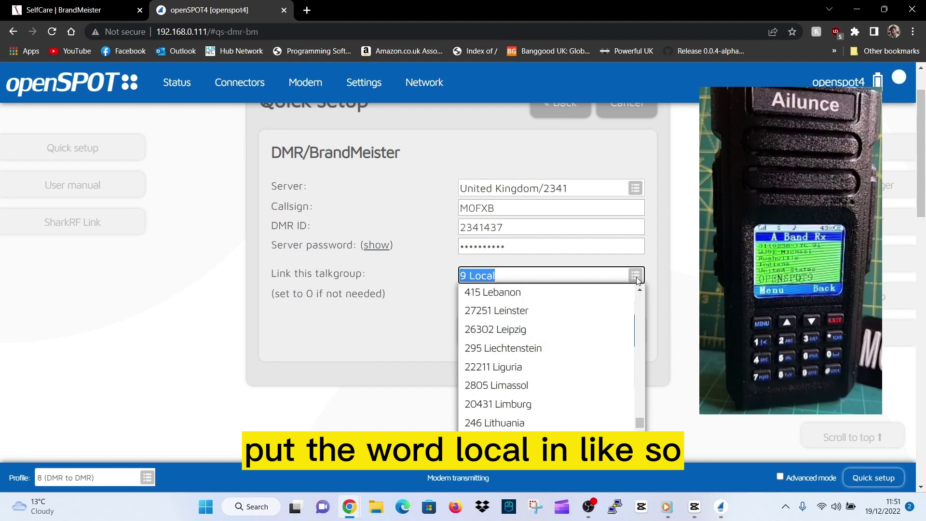
{"action": "key", "text": "BackSpace"}
{"action": "type", "text": "LOCAL"}
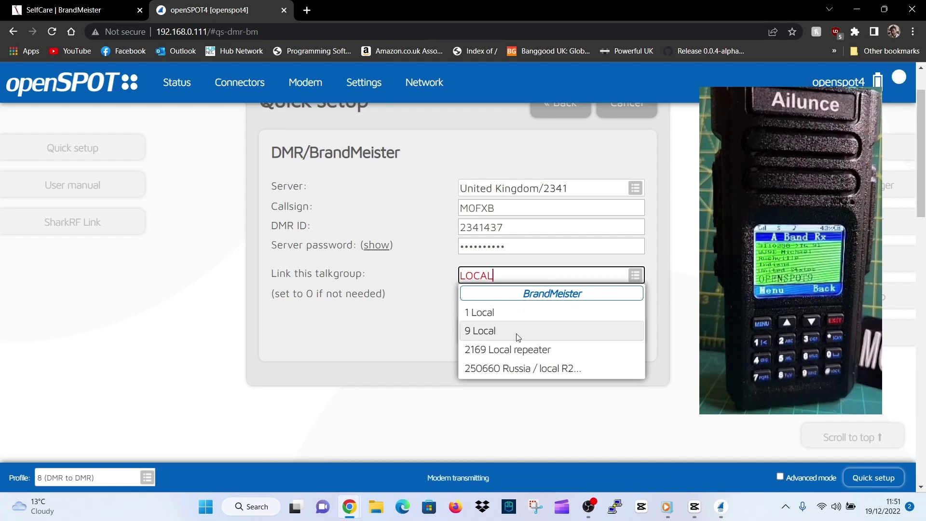
{"action": "left_click", "coordinate": [482, 331]}
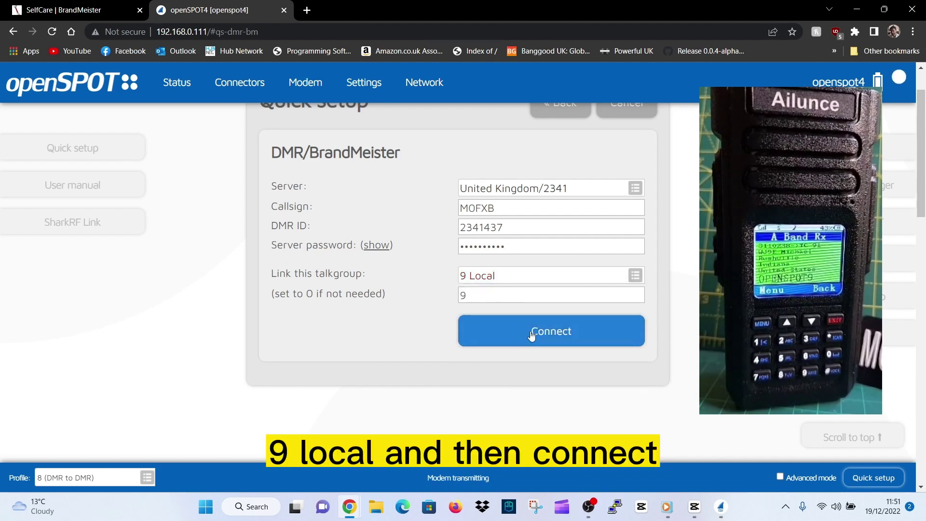
{"action": "left_click", "coordinate": [531, 332]}
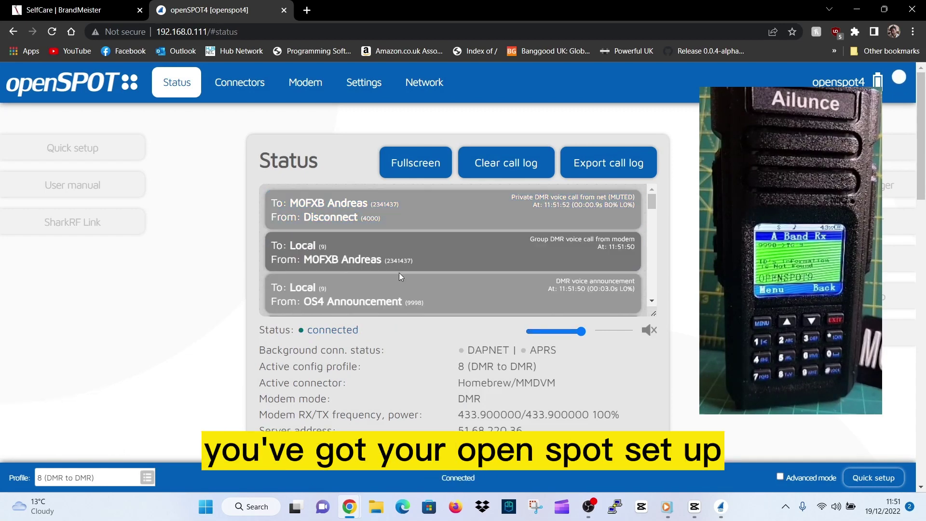
- Open the hotspot's page under My Devices and review static talkgroups 91, 301, 2350 and 2351
{"action": "left_click", "coordinate": [77, 13]}
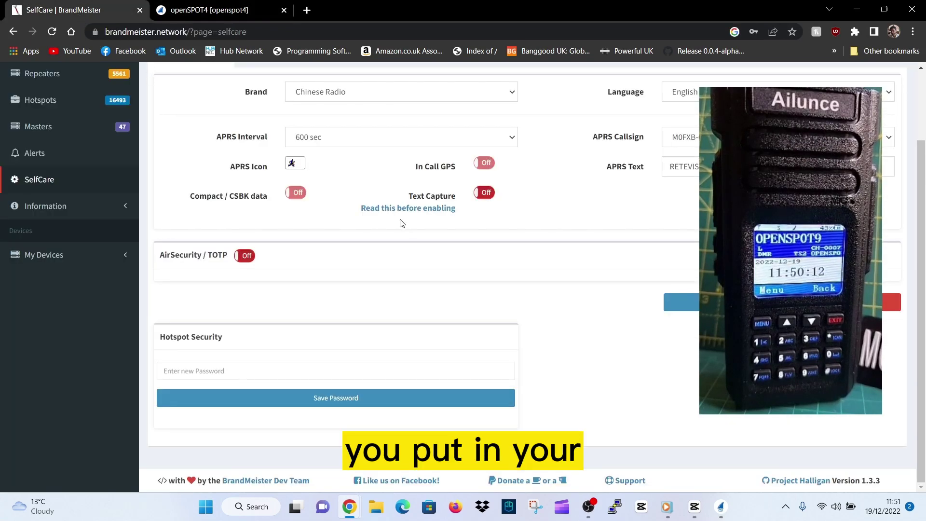
{"action": "scroll", "coordinate": [413, 221], "scroll_direction": "up", "scroll_amount": 2}
{"action": "left_click", "coordinate": [47, 341]}
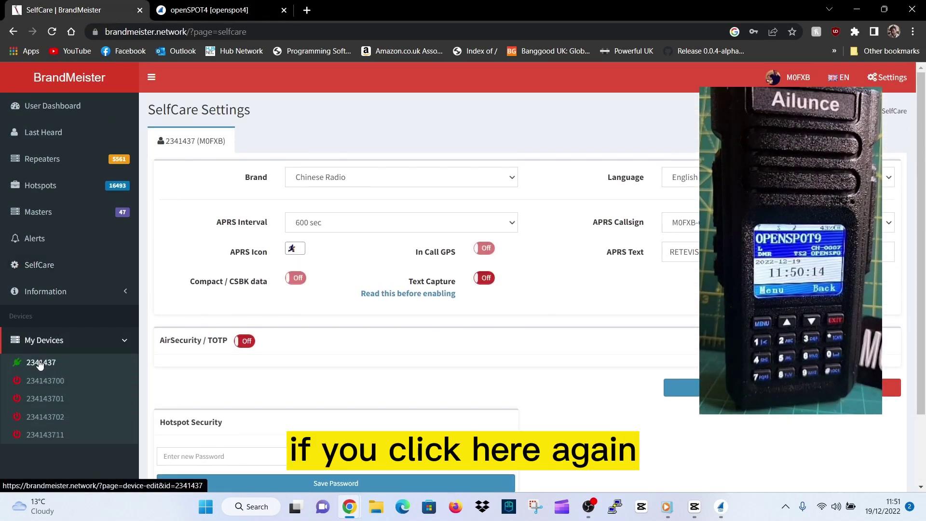
{"action": "left_click", "coordinate": [41, 362]}
{"action": "scroll", "coordinate": [644, 220], "scroll_direction": "down", "scroll_amount": 6}
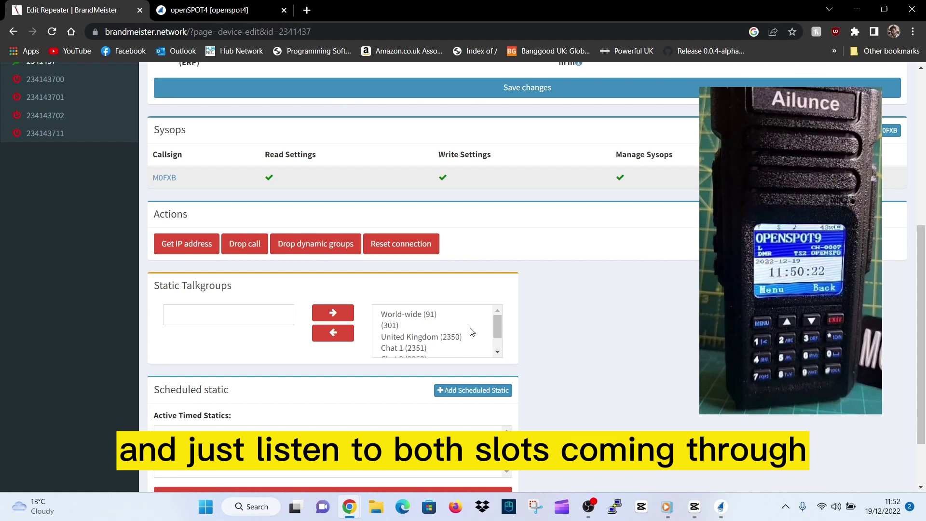
{"action": "mouse_move", "coordinate": [497, 330]}
{"action": "left_mouse_down"}
{"action": "mouse_move", "coordinate": [495, 349]}
{"action": "mouse_move", "coordinate": [499, 321]}
{"action": "left_mouse_up"}
{"action": "scroll", "coordinate": [499, 320], "scroll_direction": "up", "scroll_amount": 5}
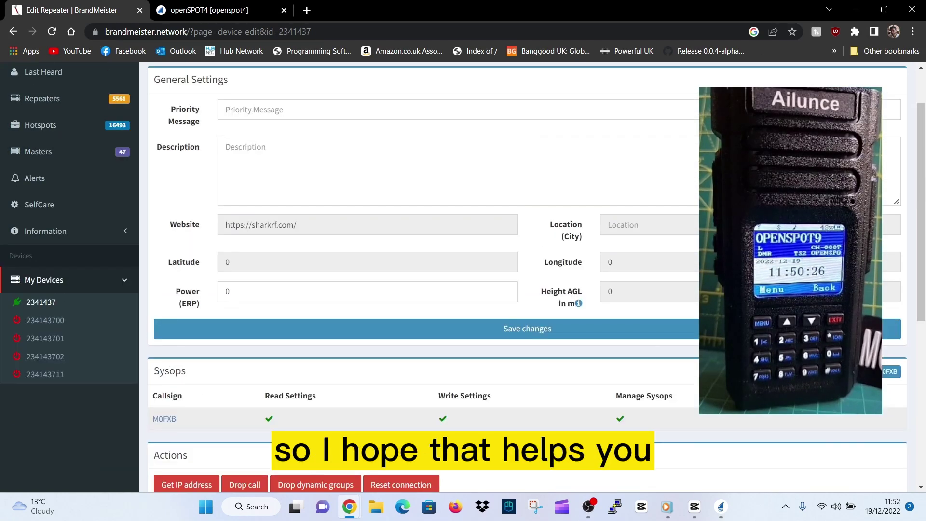